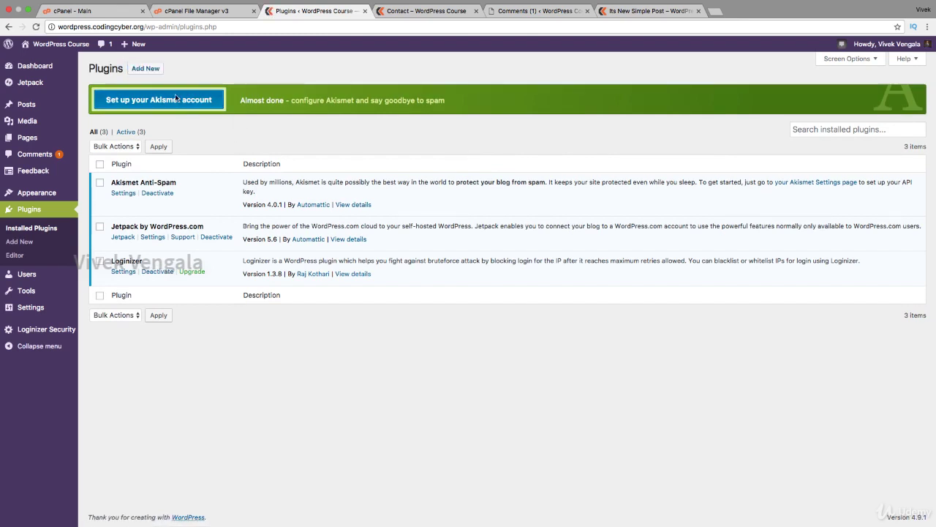
# Search the directory of new plugins for "contact form 7".
pyautogui.click(145, 69)
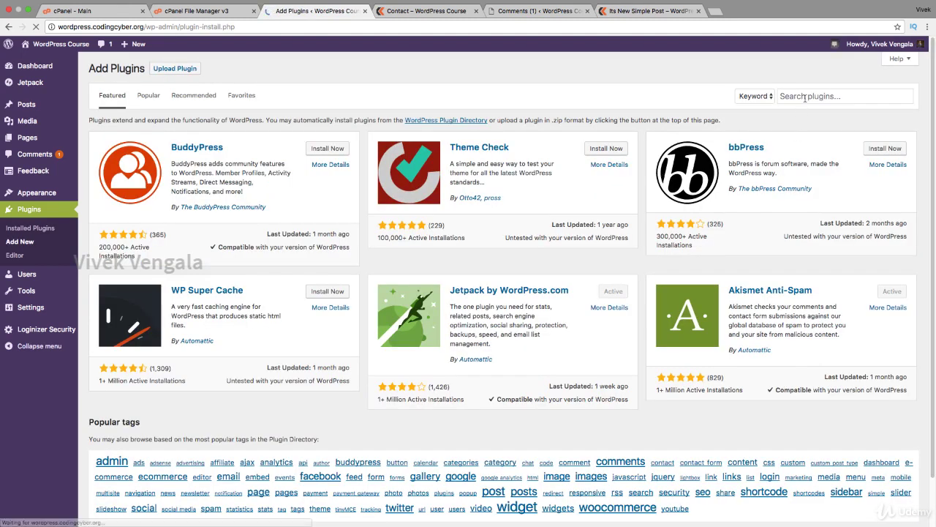
pyautogui.click(805, 98)
pyautogui.write('contact form ')
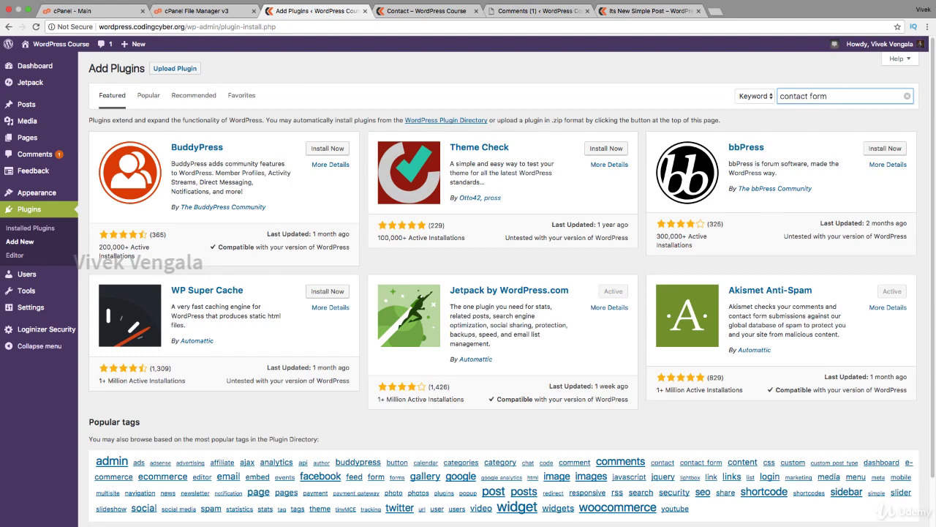
pyautogui.write('7')
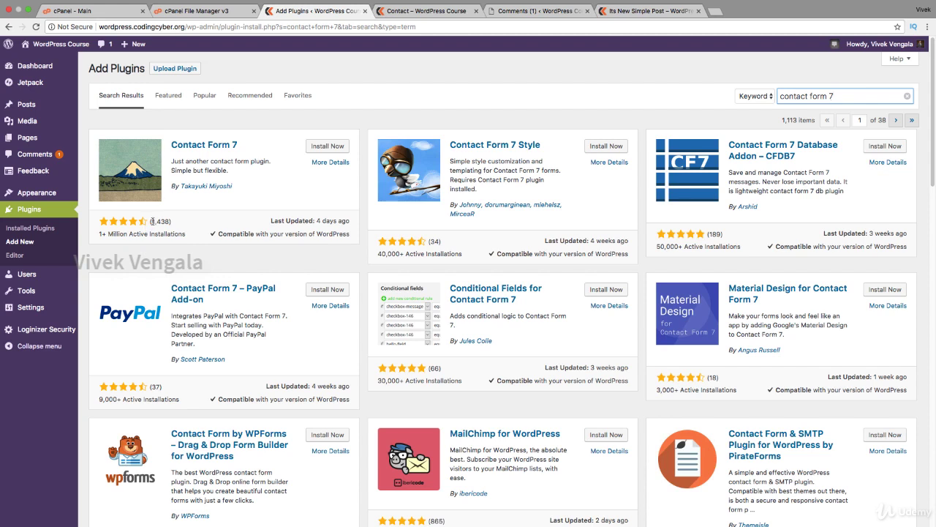
pyautogui.click(151, 220)
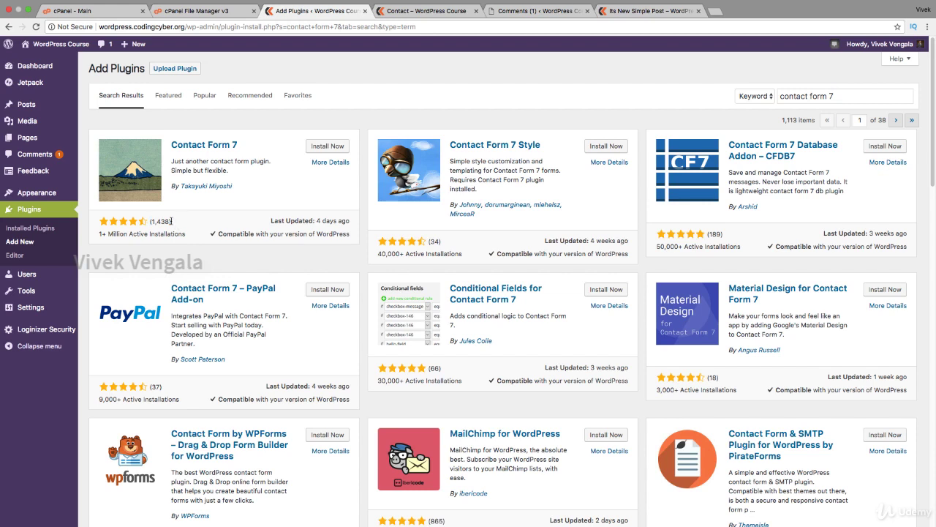
# Install and activate the Contact Form 7 plugin and open its list of contact forms.
pyautogui.click(312, 149)
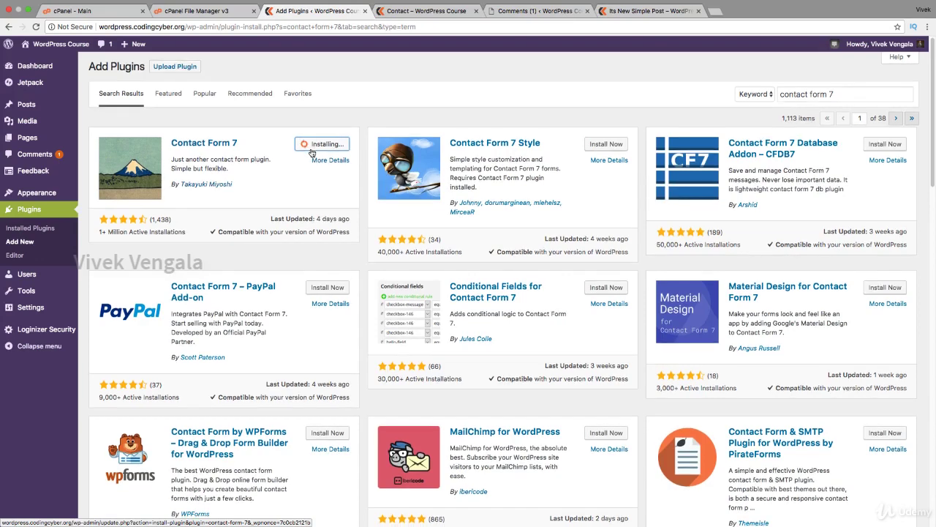
pyautogui.scroll(-1, 311, 151)
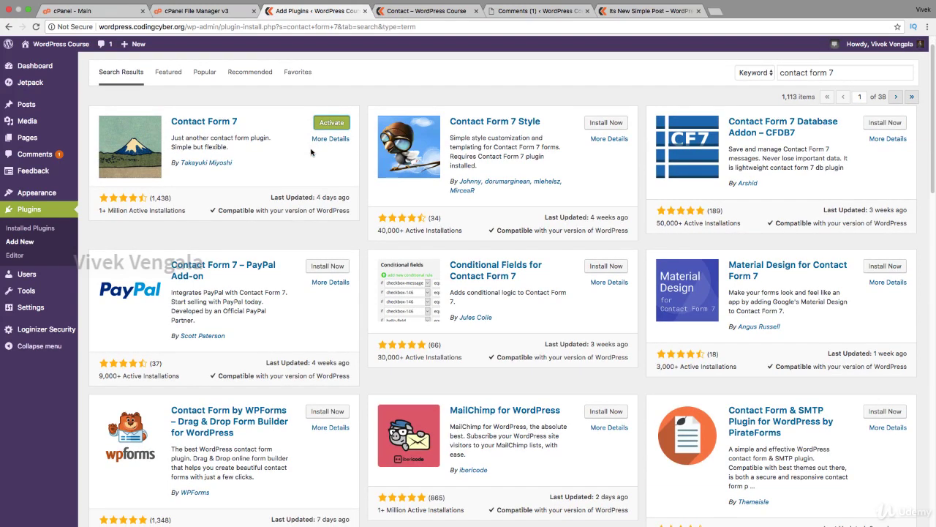
pyautogui.click(338, 122)
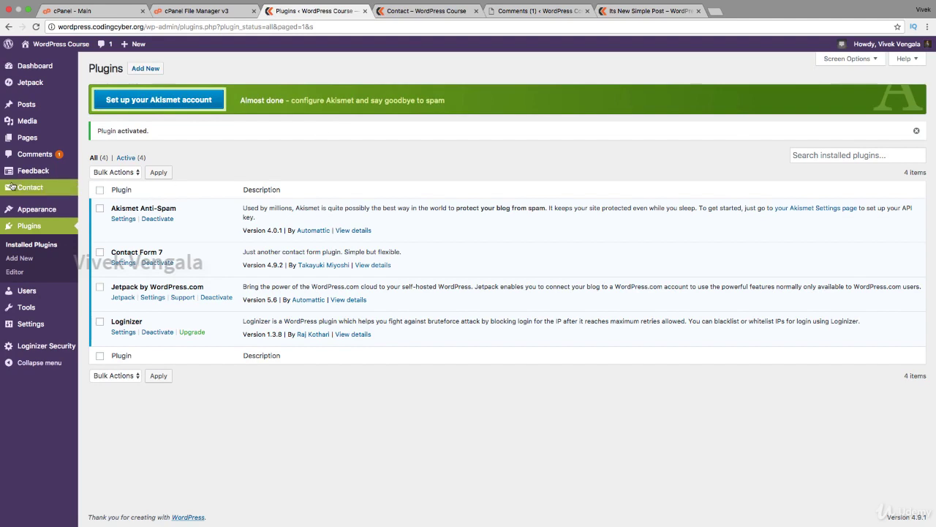
pyautogui.moveTo(31, 194)
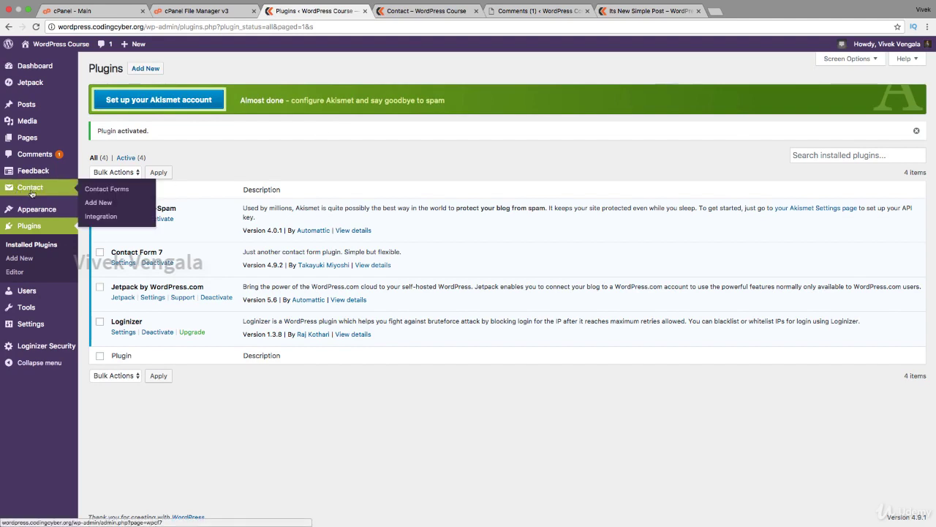
pyautogui.click(32, 191)
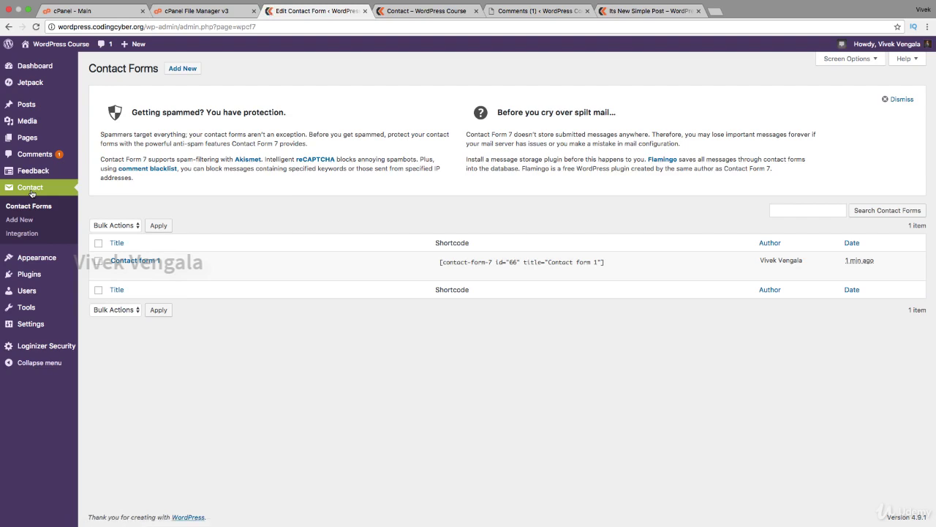
# Search the directory of new plugins for "contact form db".
pyautogui.moveTo(37, 257)
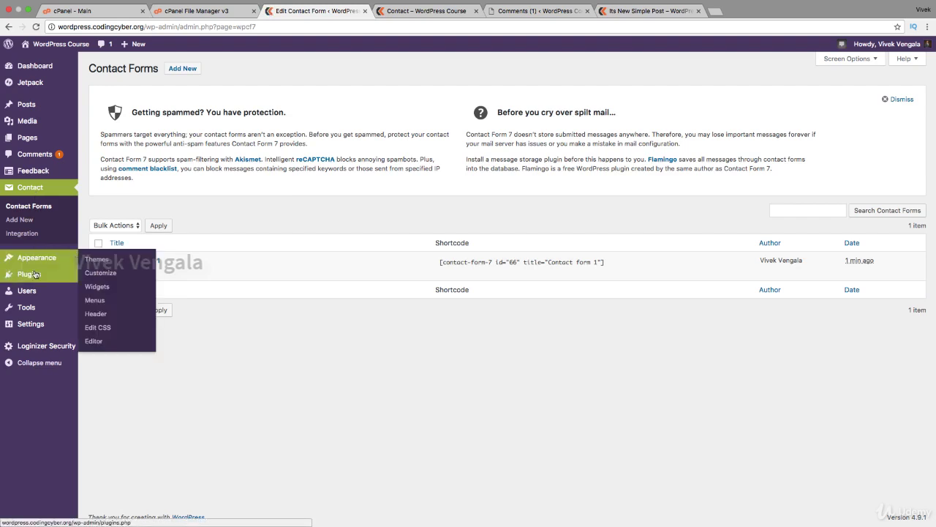
pyautogui.click(32, 275)
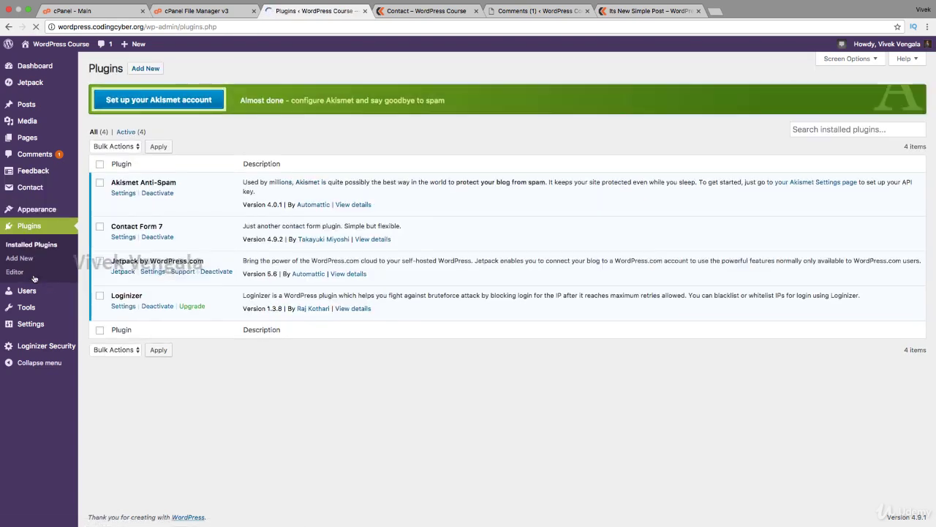
pyautogui.click(141, 69)
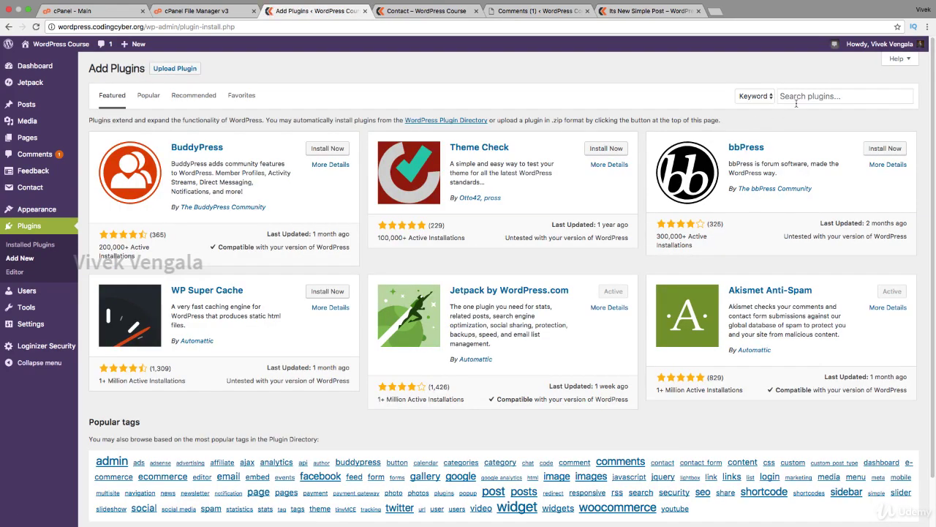
pyautogui.click(795, 103)
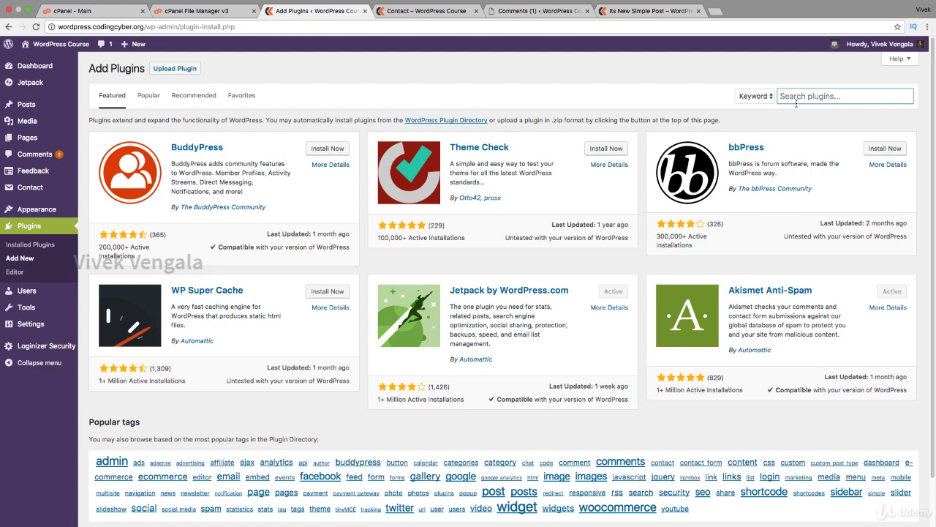
pyautogui.write('contact ')
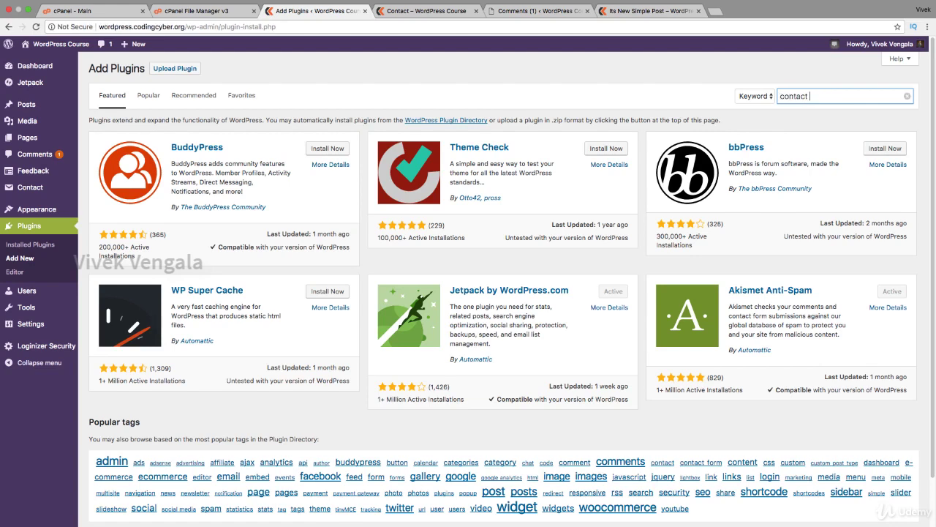
pyautogui.write('form db')
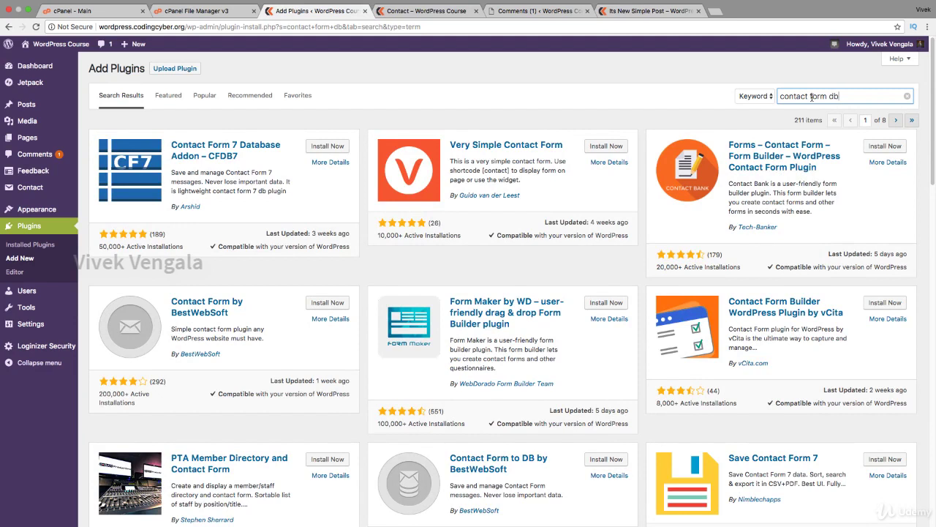
# View the Feedback entries and copy the shortcode of Contact form 1 from the contact forms list.
pyautogui.click(40, 174)
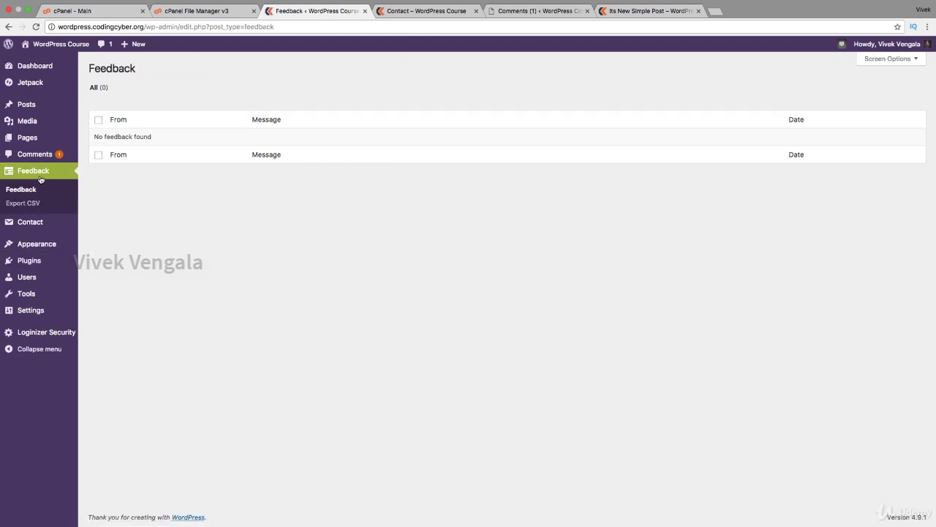
pyautogui.moveTo(41, 222)
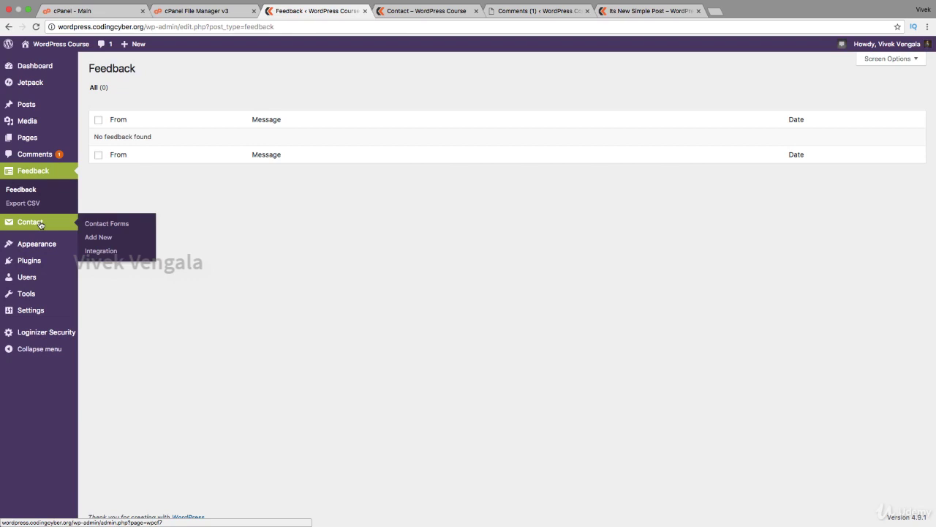
pyautogui.click(40, 223)
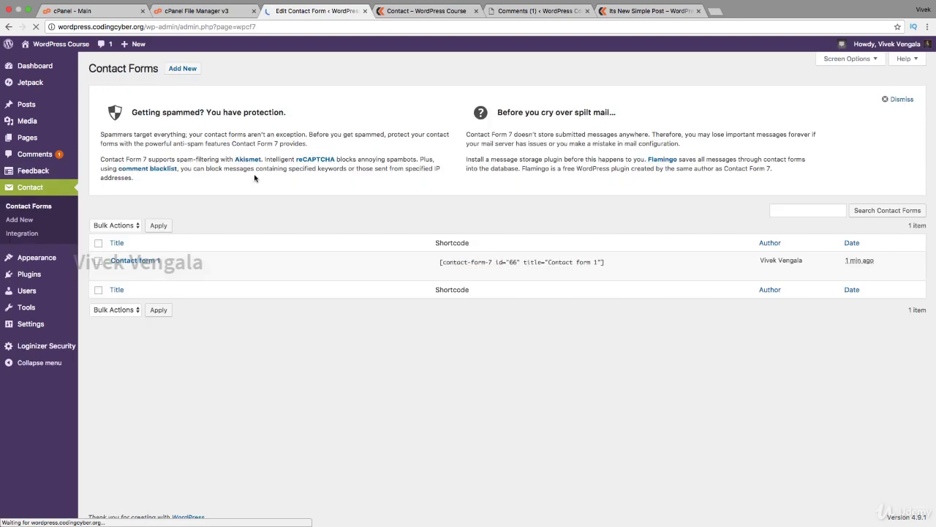
pyautogui.moveTo(139, 270)
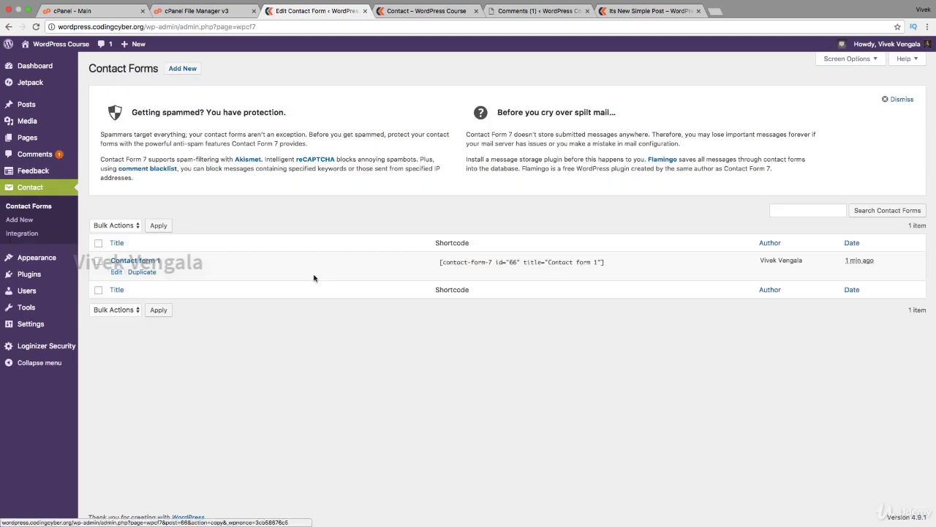
pyautogui.click(436, 263)
pyautogui.press('super+c')
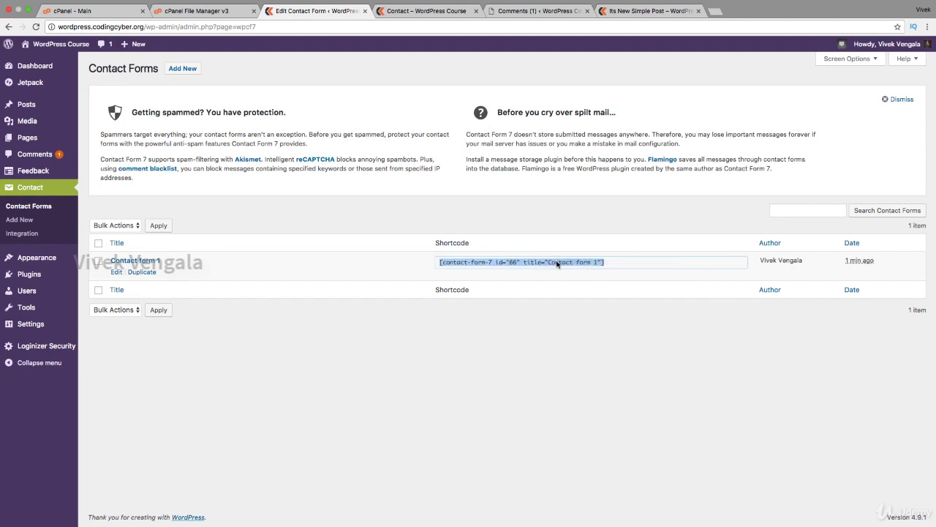
# Replace the Contact page's text content with the copied shortcode [contact-form-7 id="66" title="Contact form 1"] and update the page.
pyautogui.moveTo(20, 171)
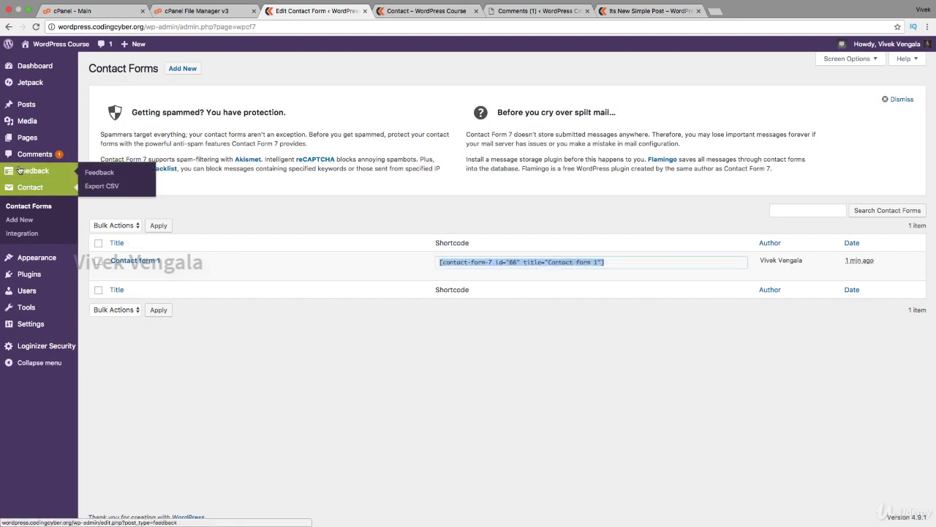
pyautogui.click(22, 139)
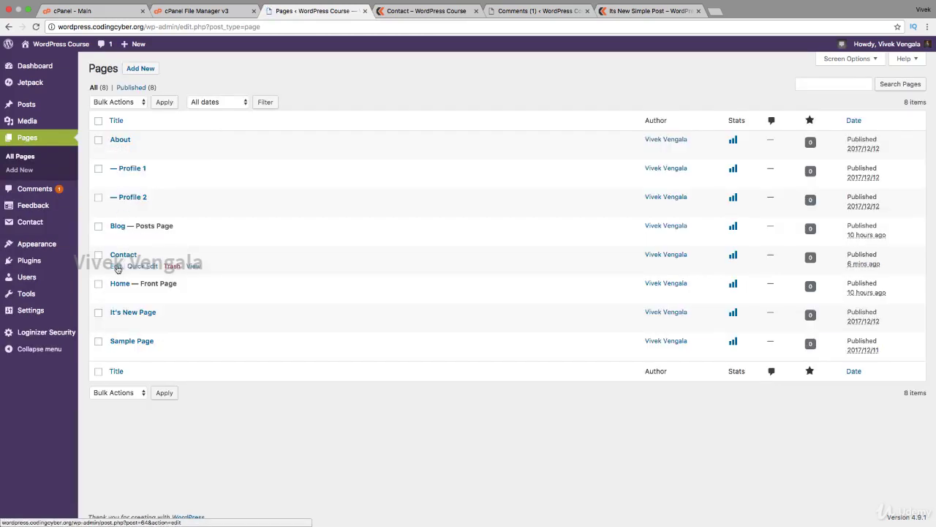
pyautogui.click(116, 266)
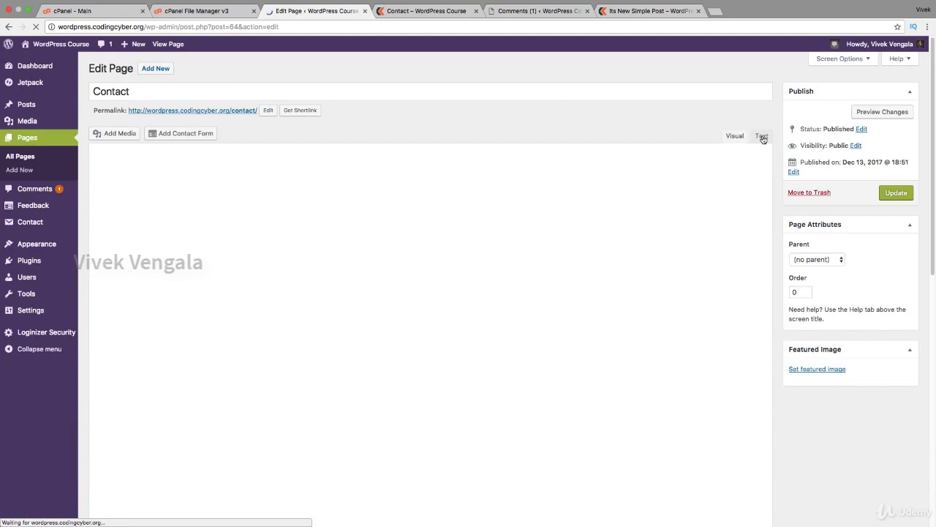
pyautogui.click(762, 136)
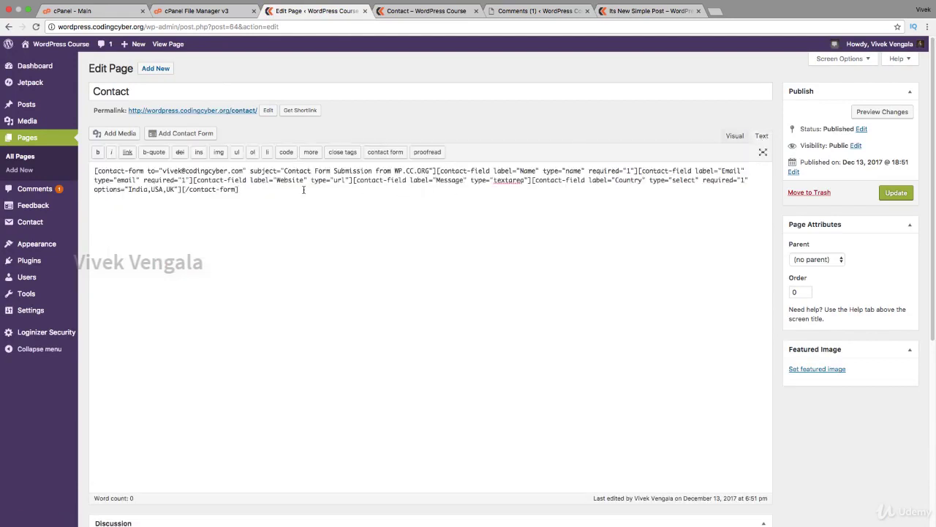
pyautogui.press('super+a')
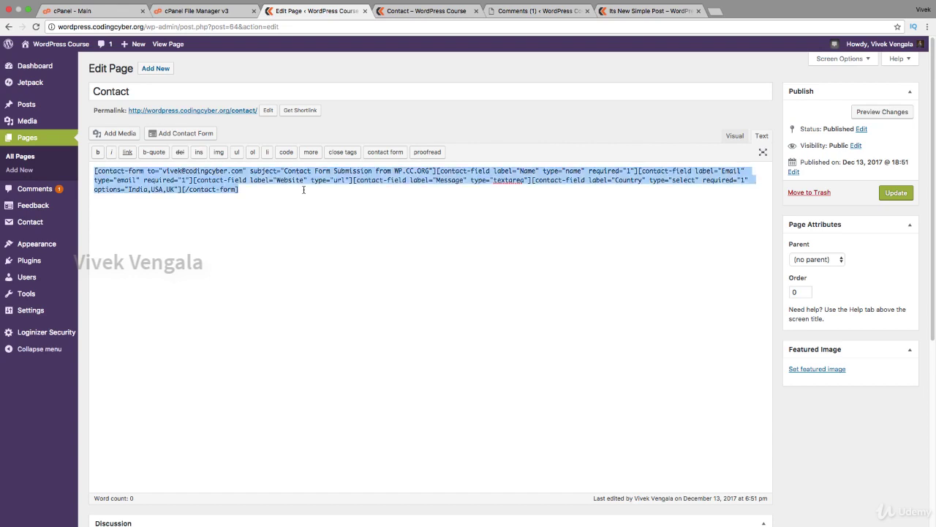
pyautogui.press('BackSpace')
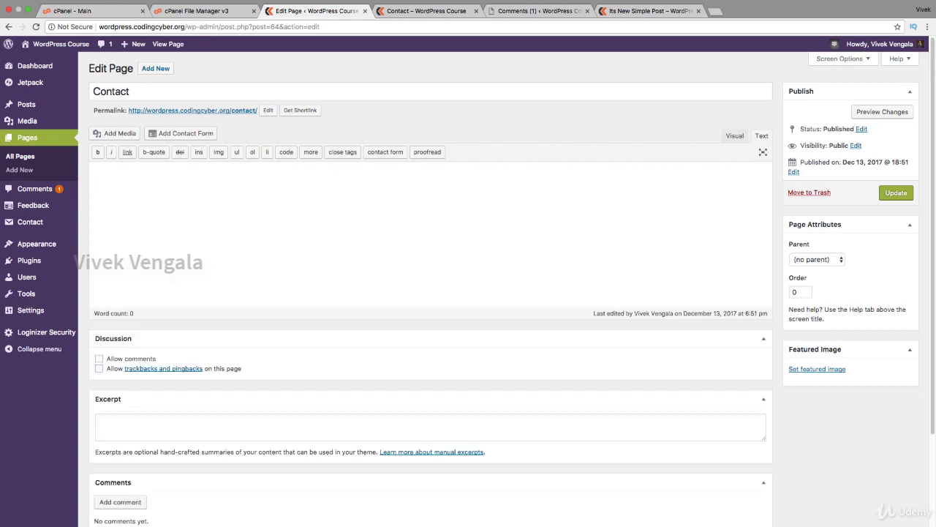
pyautogui.press('super+v')
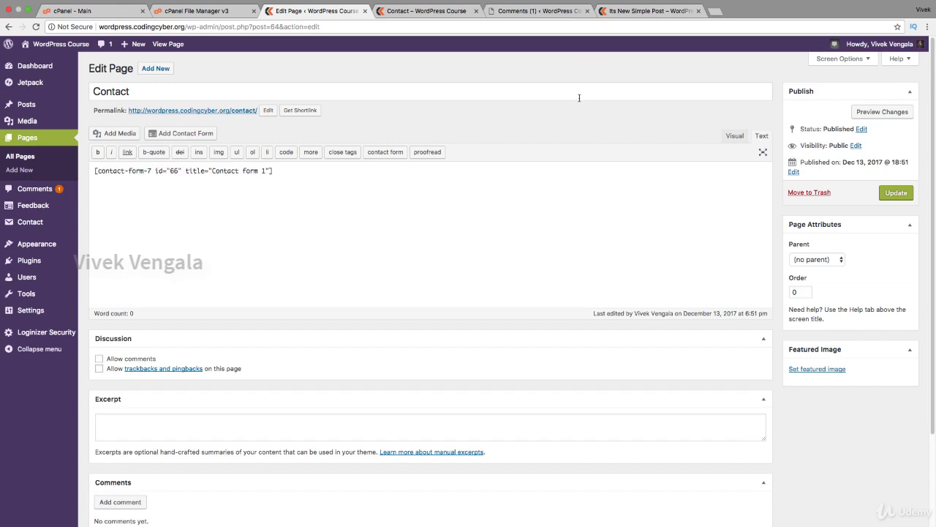
pyautogui.click(891, 193)
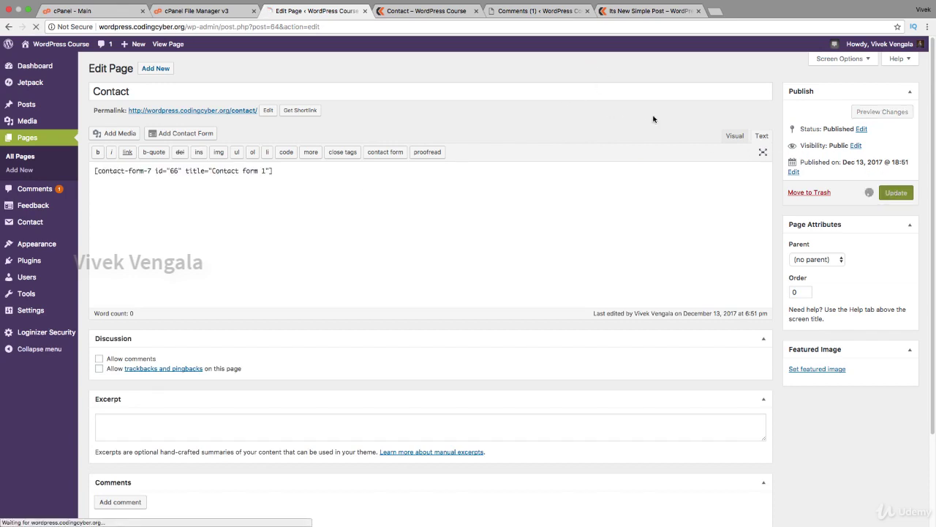
# Reload the live Contact page and submit its form with all fields empty to test the required-field validation.
pyautogui.click(402, 11)
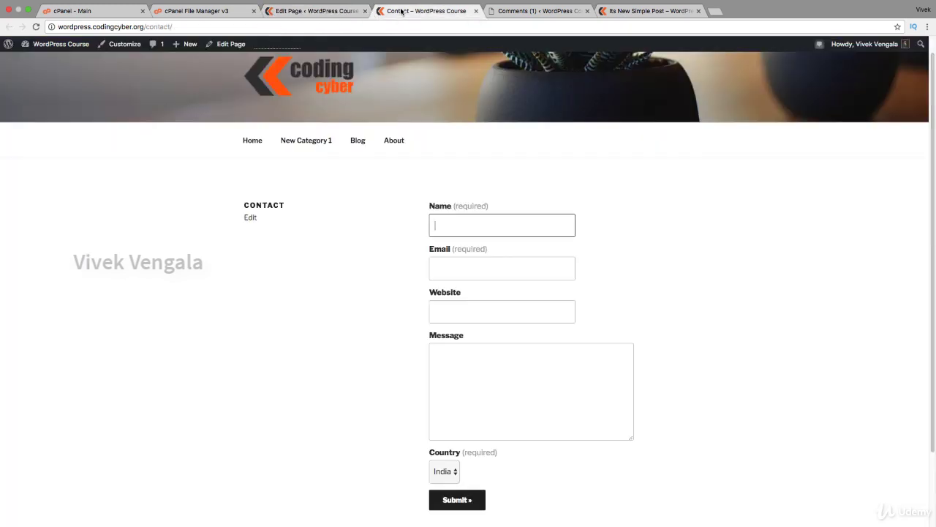
pyautogui.click(36, 27)
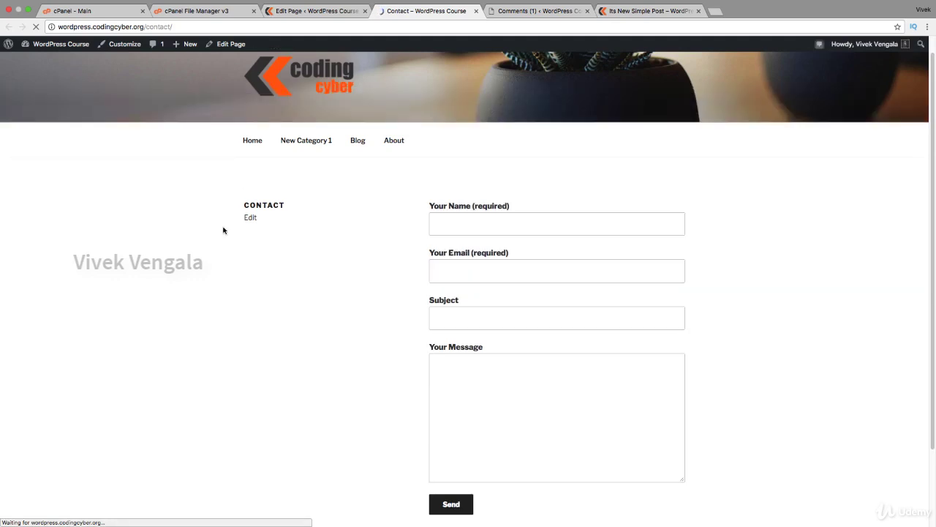
pyautogui.click(533, 221)
pyautogui.click(451, 503)
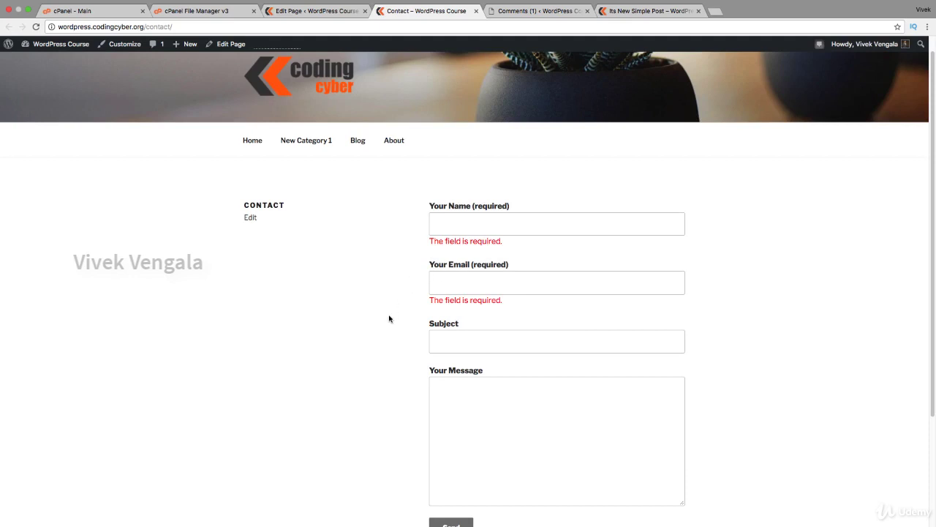
# Return to the WordPress admin and open Contact form 1 for editing from the contact forms list.
pyautogui.click(292, 12)
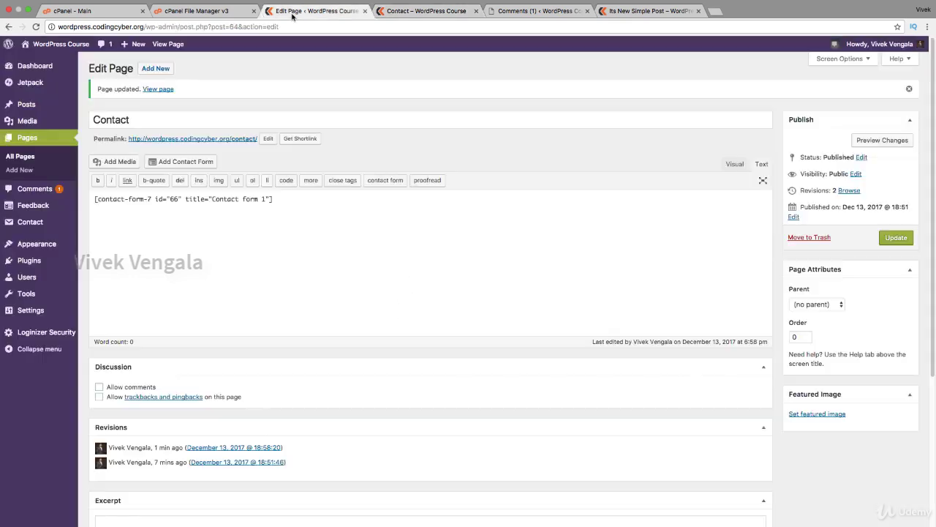
pyautogui.click(20, 224)
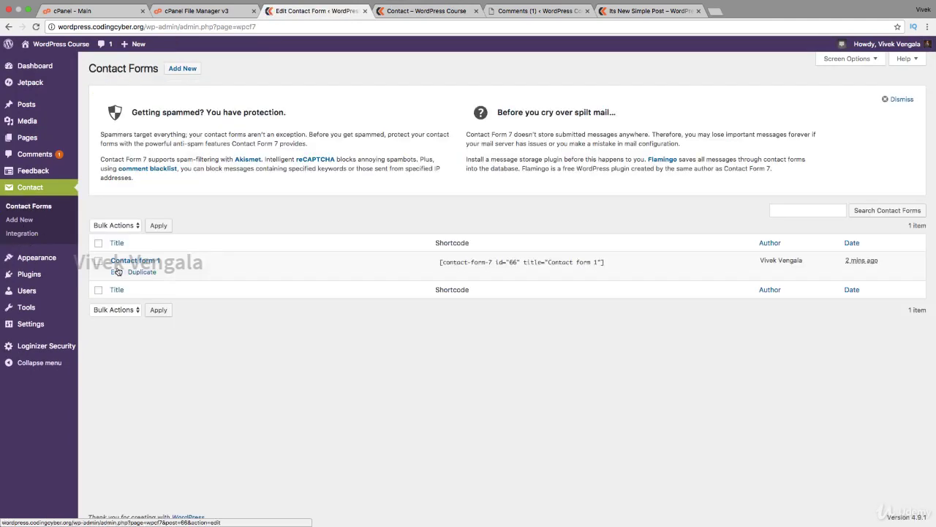
pyautogui.click(116, 272)
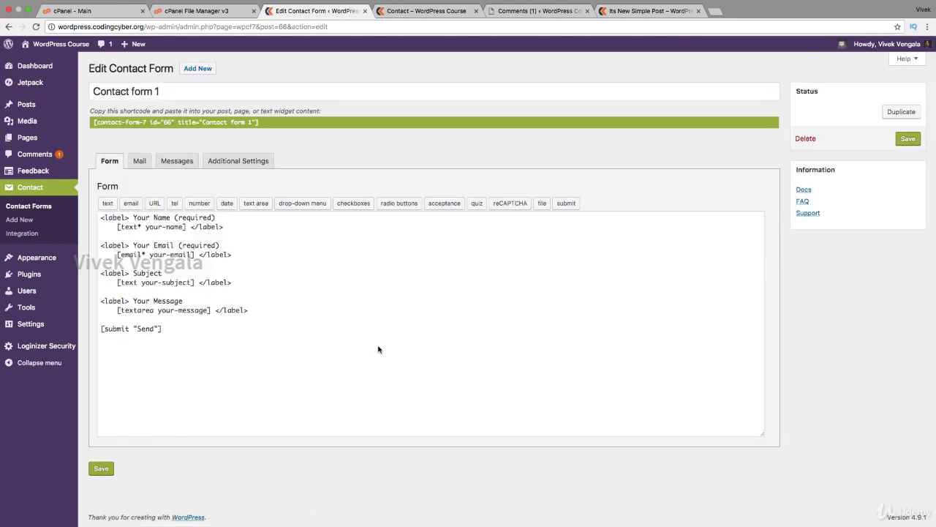
pyautogui.click(230, 228)
pyautogui.press('Return')
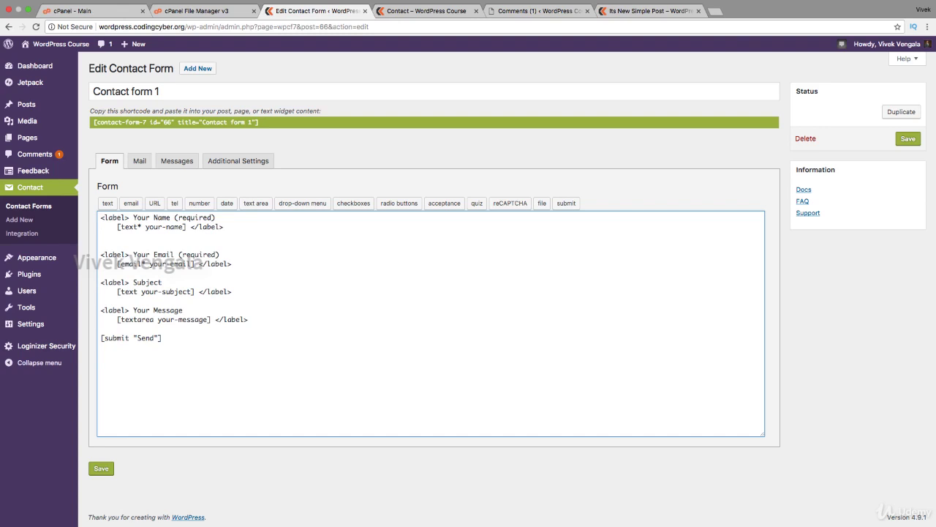
pyautogui.press('BackSpace')
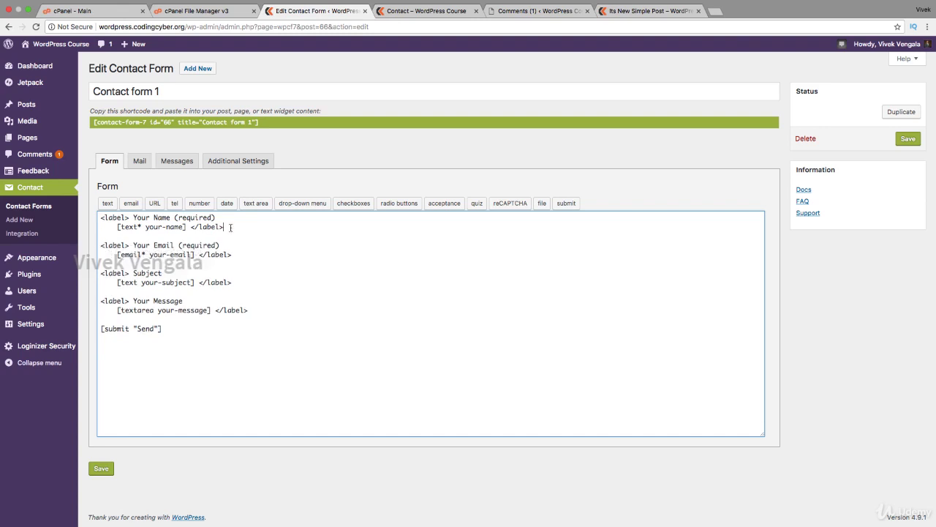
# Start a telephone form tag on a new line below the email field and mark it as a required field.
pyautogui.click(232, 253)
pyautogui.press('Return')
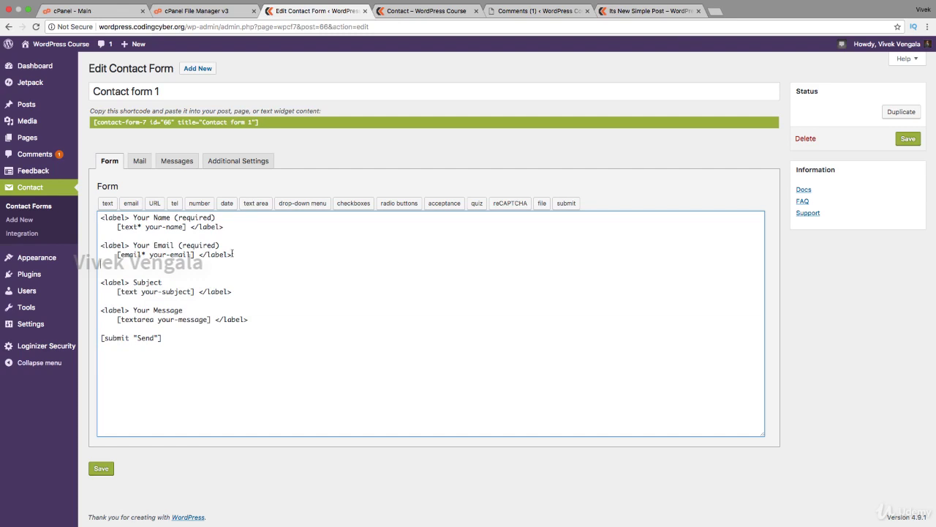
pyautogui.click(172, 204)
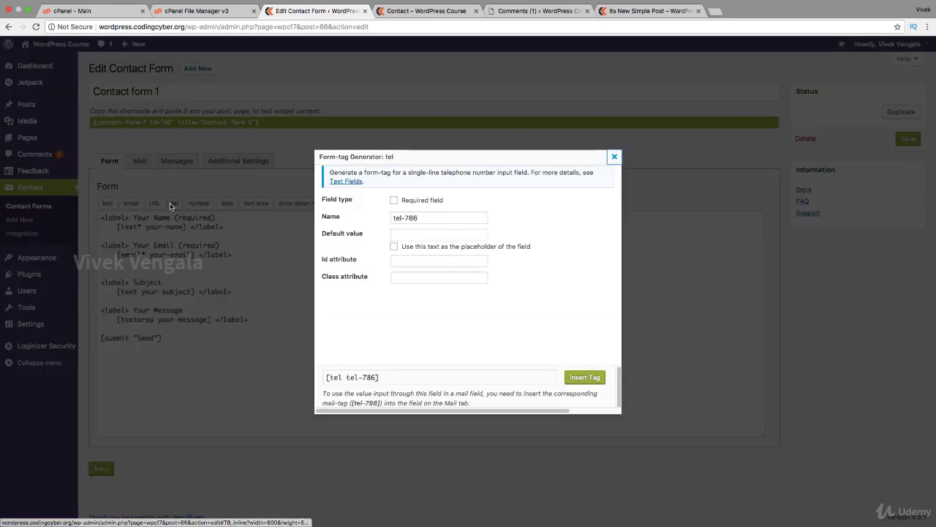
pyautogui.click(393, 201)
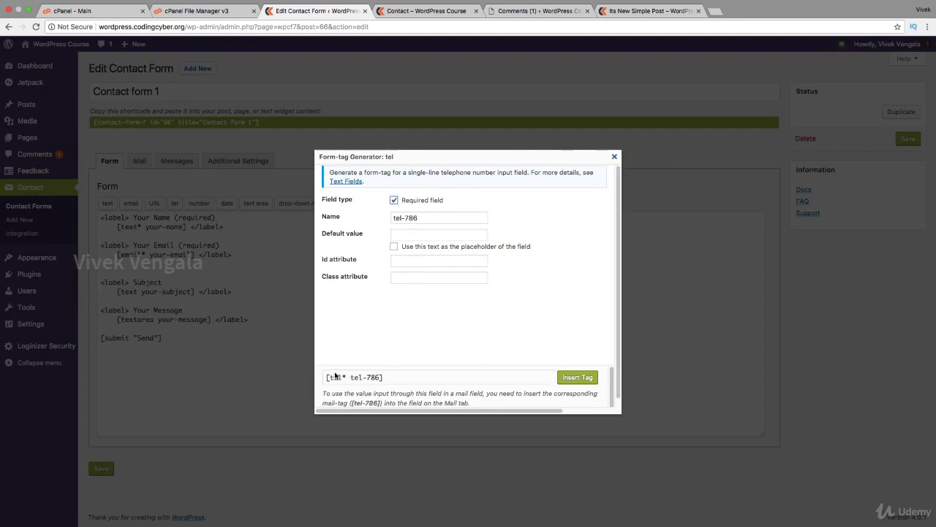
pyautogui.click(394, 199)
pyautogui.click(394, 200)
# Name the telephone tag "mobile", leave its default value empty without a placeholder, and insert it into the form.
pyautogui.tripleClick(416, 219)
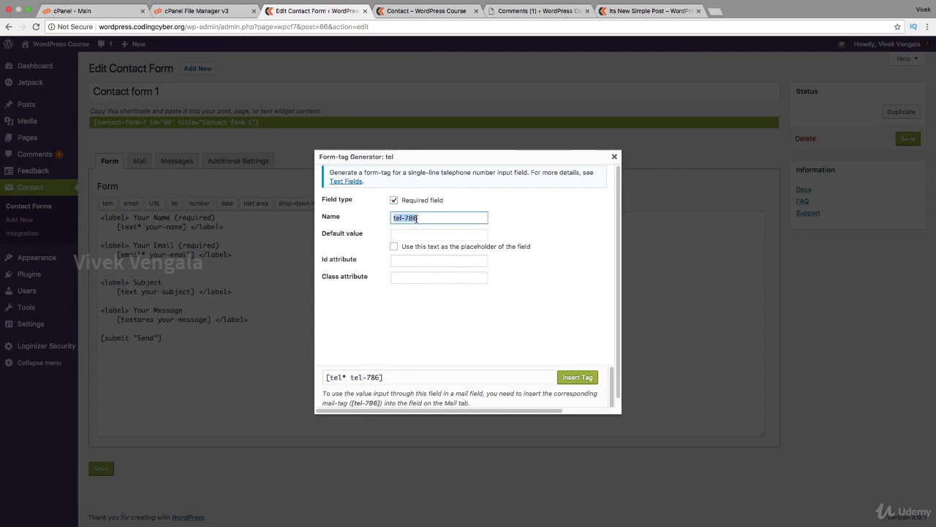
pyautogui.write('mobile')
pyautogui.press('Tab')
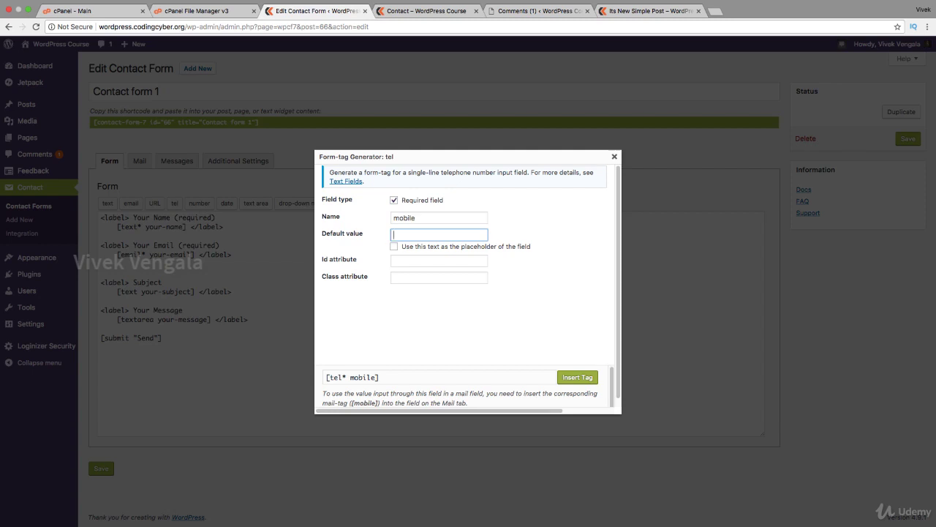
pyautogui.click(419, 247)
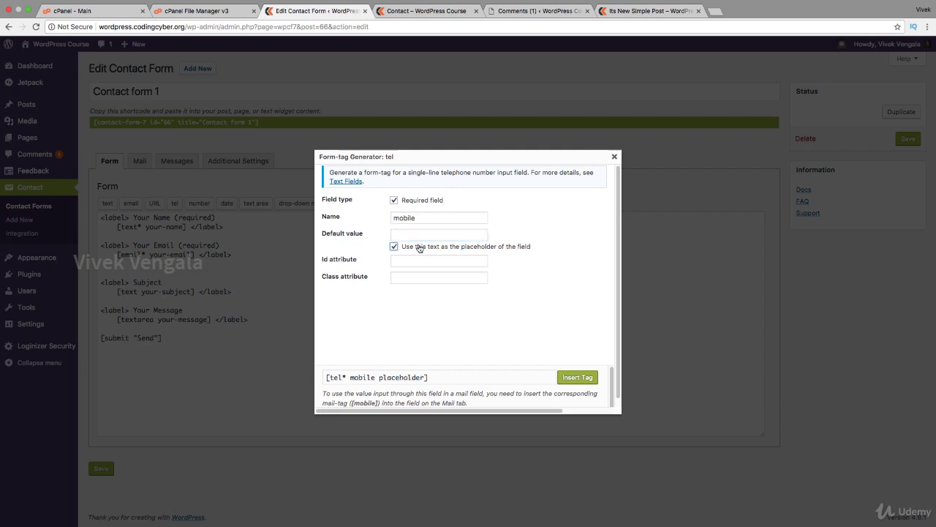
pyautogui.click(419, 247)
pyautogui.click(424, 235)
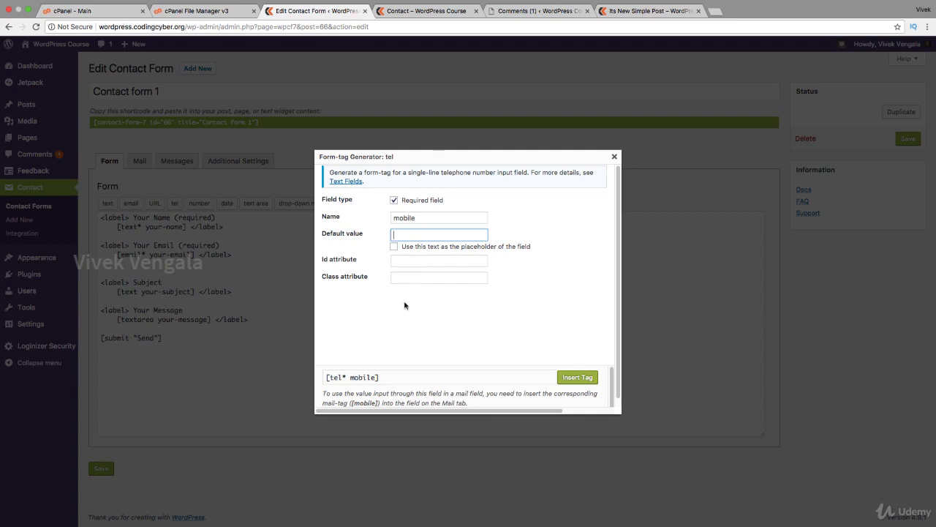
pyautogui.scroll(-1, 405, 305)
pyautogui.click(566, 378)
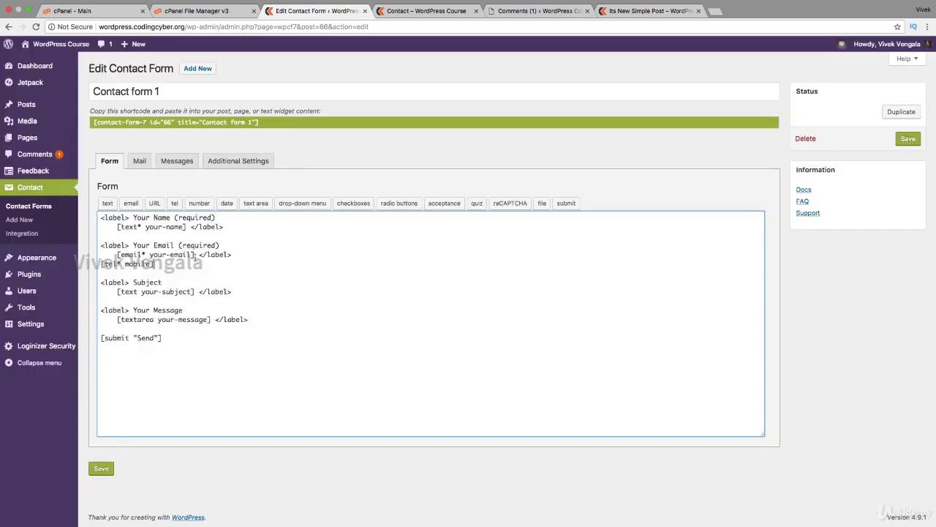
# Separate the [tel* mobile] tag with a blank line and wrap it in a copy of the email field's label, closed with </label>.
pyautogui.moveTo(220, 246); pyautogui.dragTo(100, 246)
pyautogui.press('super+c')
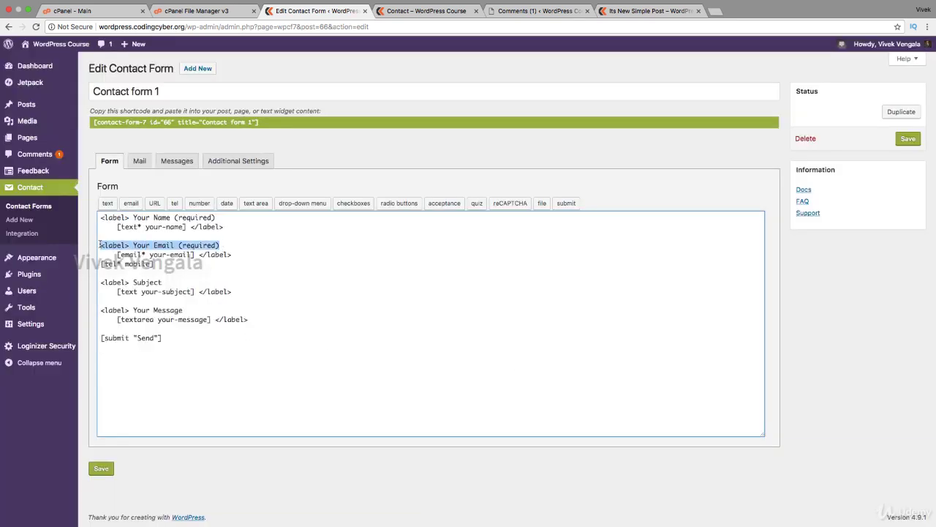
pyautogui.click(100, 255)
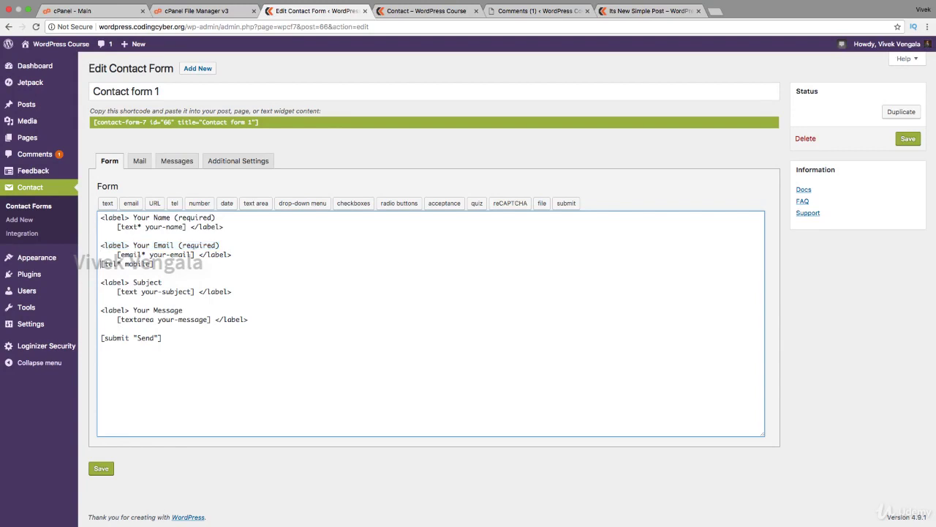
pyautogui.press('Return')
pyautogui.press('Return')
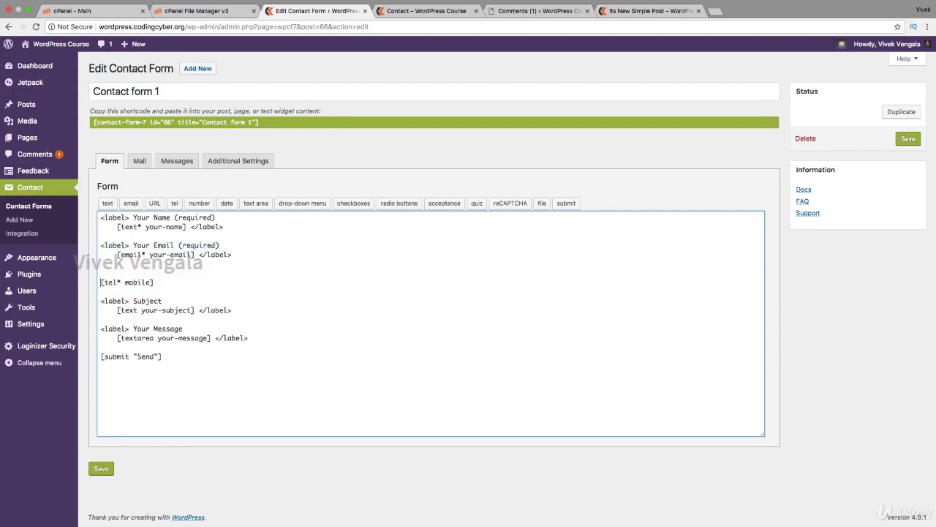
pyautogui.press('super+v')
pyautogui.write('label>')
# Change the copied label to "Your Mobile (required)", save the form and reload the live Contact page to check the field.
pyautogui.doubleClick(172, 273)
pyautogui.write('Mobile')
pyautogui.click(94, 474)
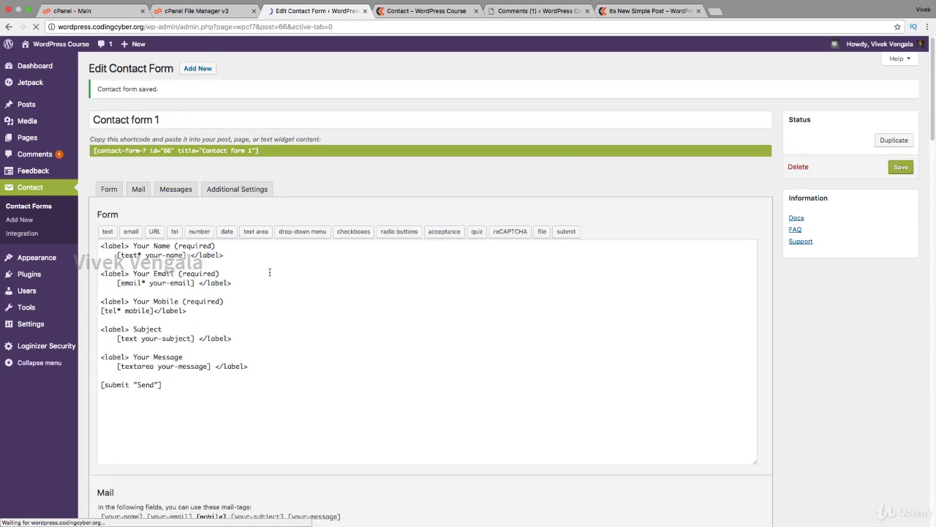
pyautogui.click(439, 9)
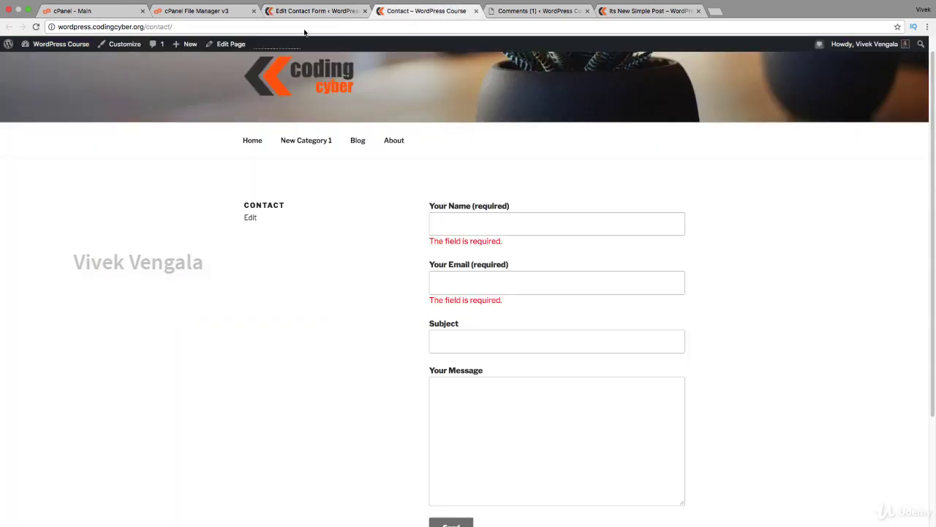
pyautogui.click(35, 26)
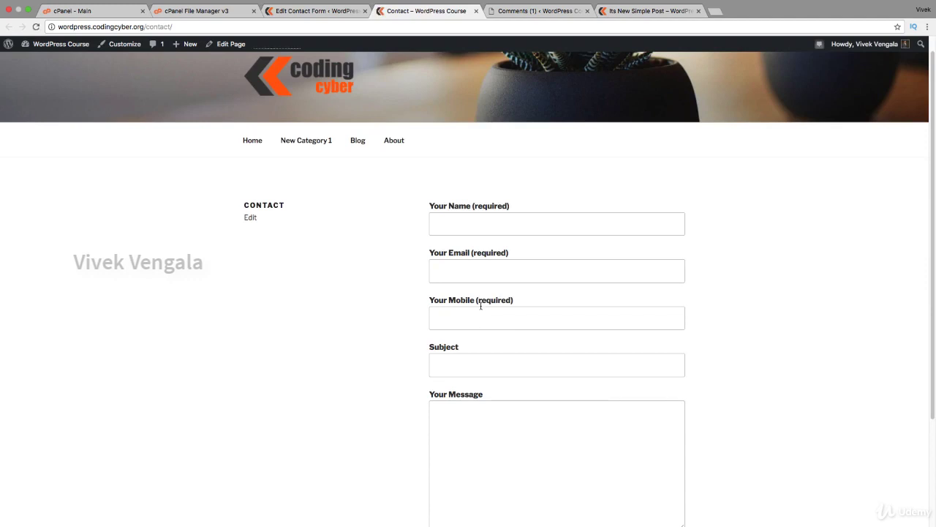
# Make the mobile field optional by removing the asterisk from its tag, giving [tel mobile], and save the form.
pyautogui.click(314, 20)
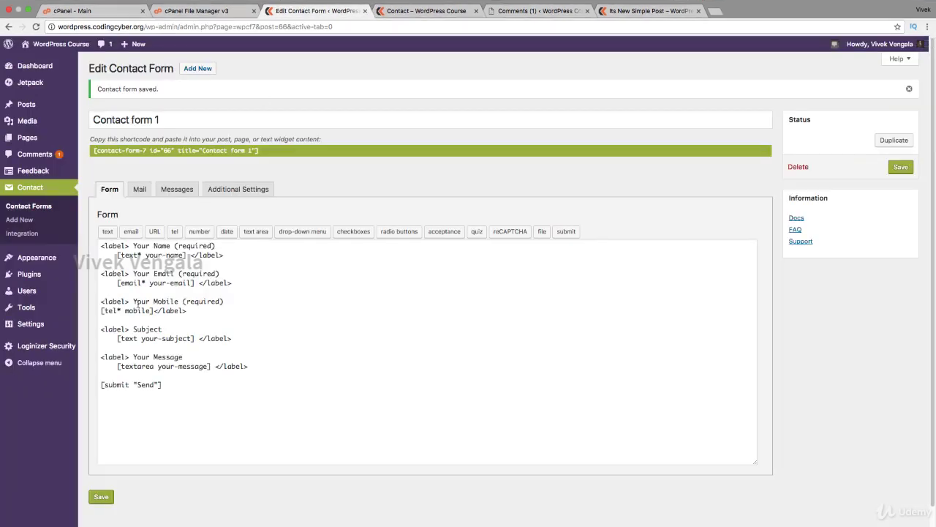
pyautogui.click(121, 310)
pyautogui.press('BackSpace')
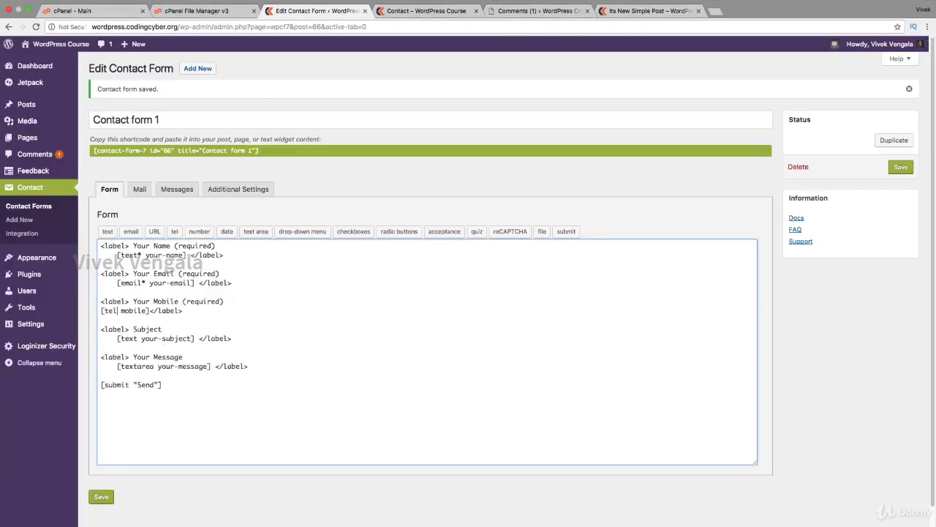
pyautogui.click(100, 499)
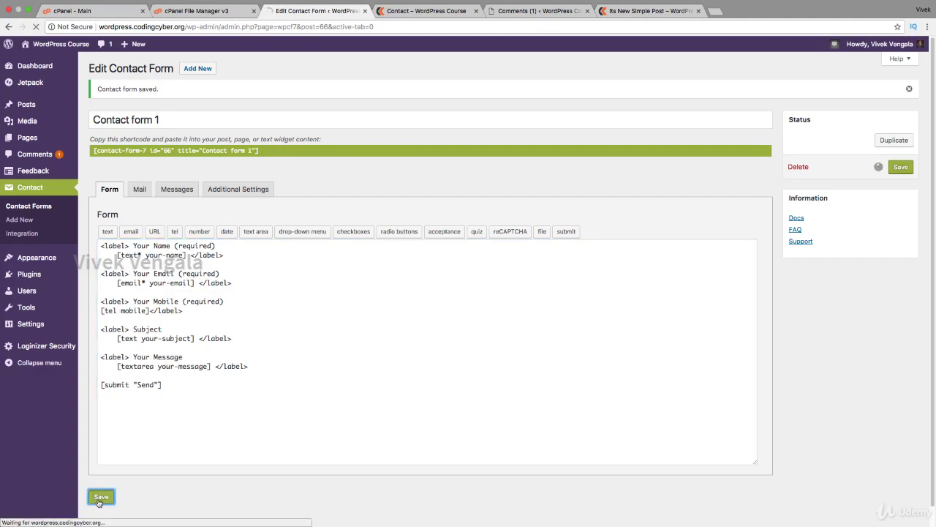
# Reload the live Contact page and submit the empty form to test whether the mobile field is still required.
pyautogui.click(424, 11)
pyautogui.click(35, 27)
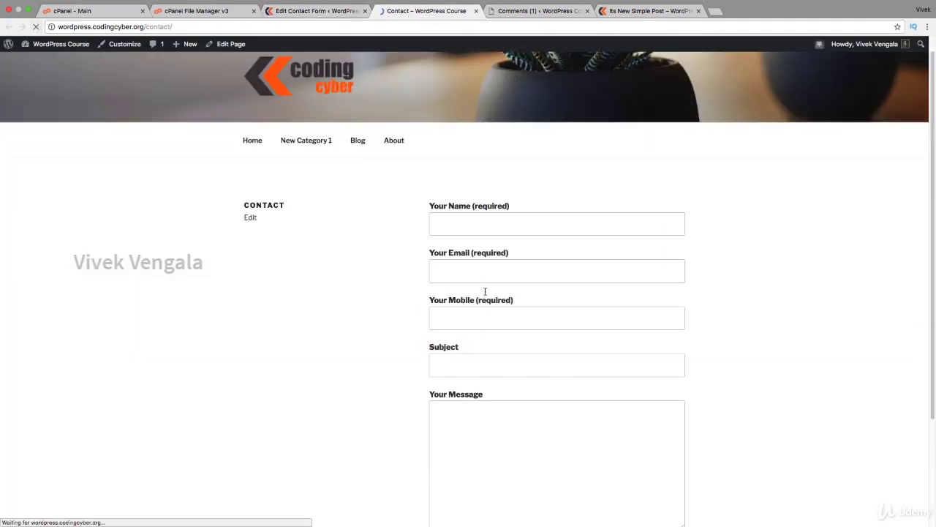
pyautogui.scroll(-3, 485, 289)
pyautogui.click(451, 410)
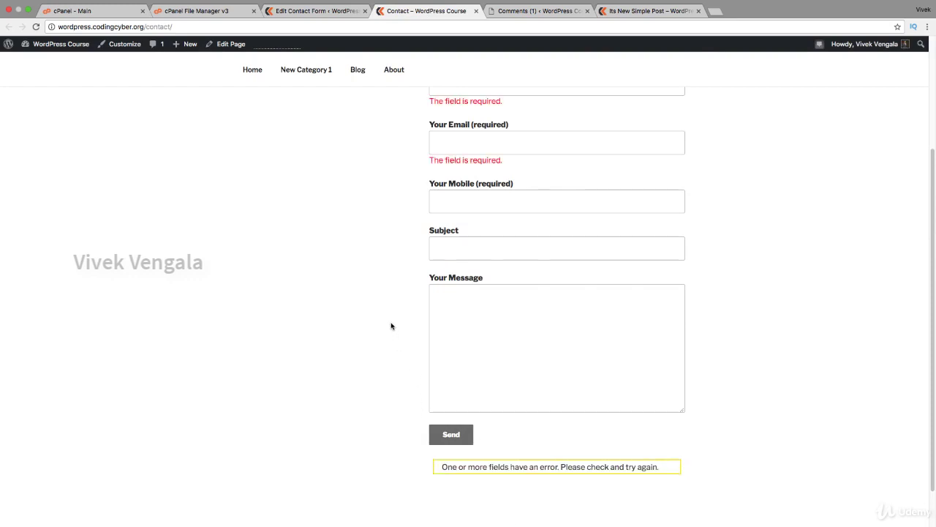
pyautogui.scroll(2, 486, 167)
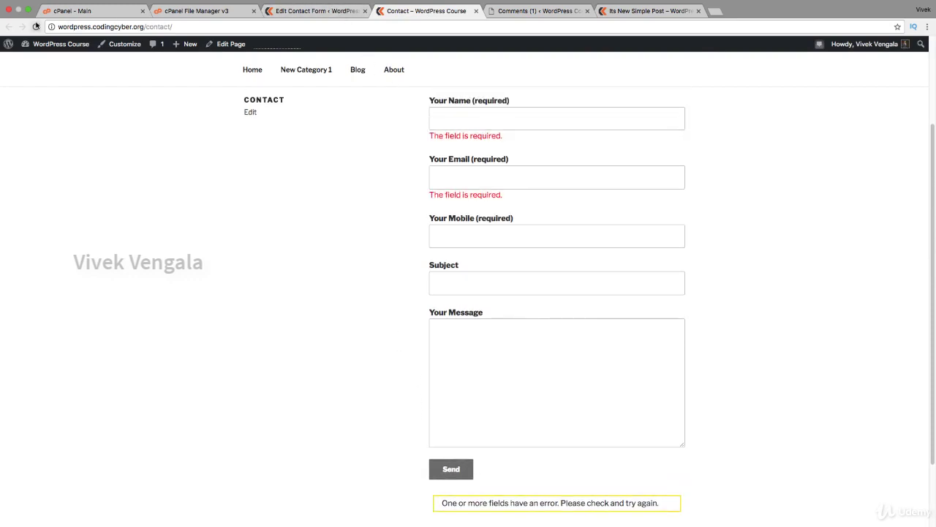
# Review Contact form 1's mail template, checking the recipient and subject and comparing its mail tags with the form fields.
pyautogui.click(320, 11)
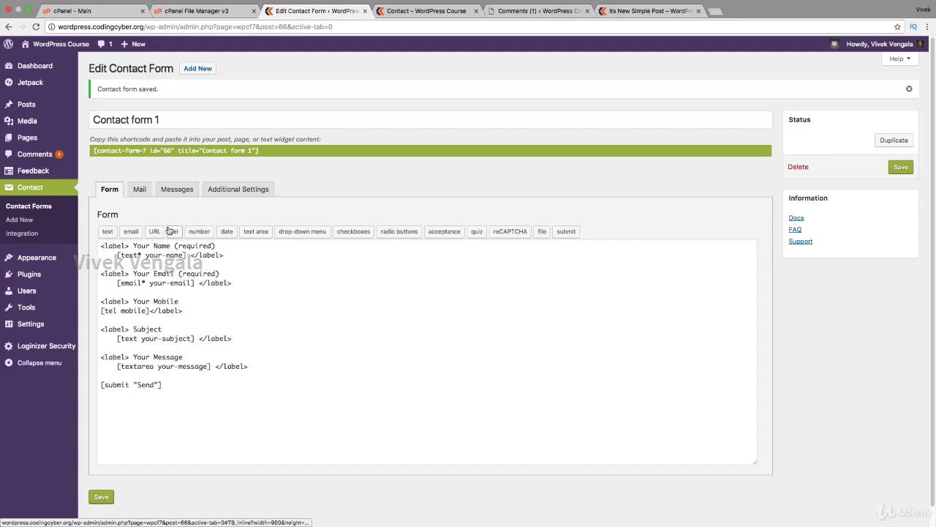
pyautogui.click(140, 196)
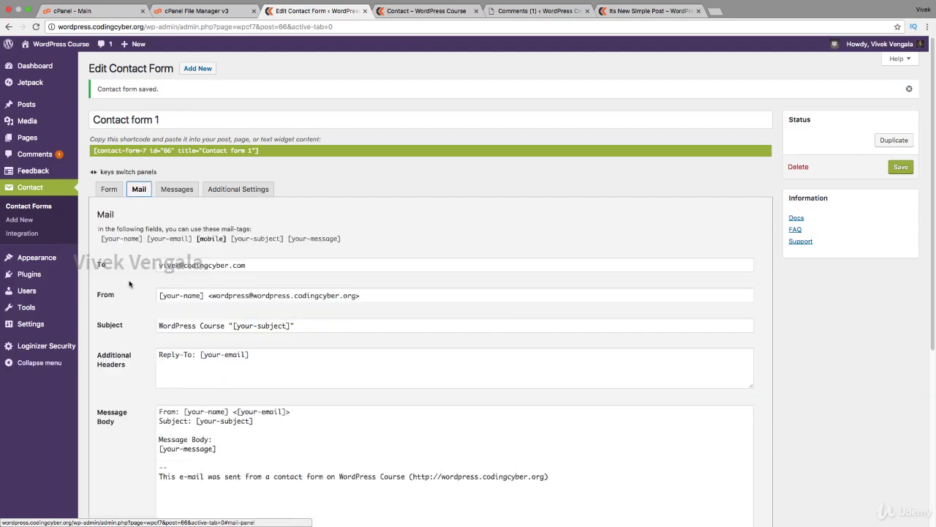
pyautogui.scroll(-3, 129, 277)
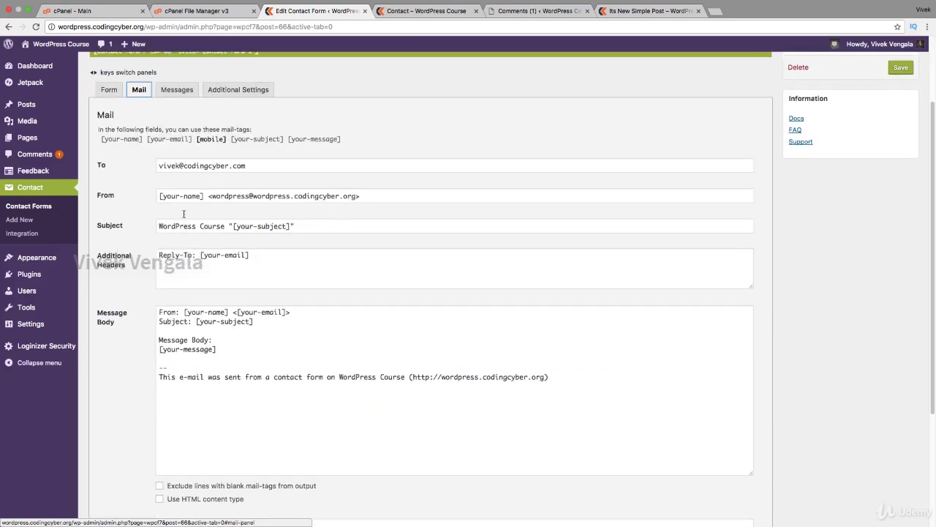
pyautogui.tripleClick(217, 166)
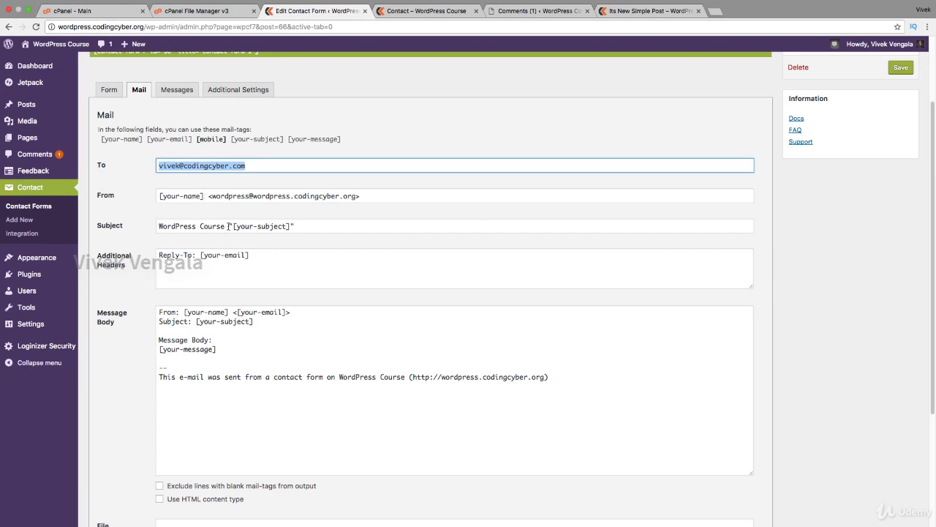
pyautogui.moveTo(229, 226); pyautogui.dragTo(306, 225)
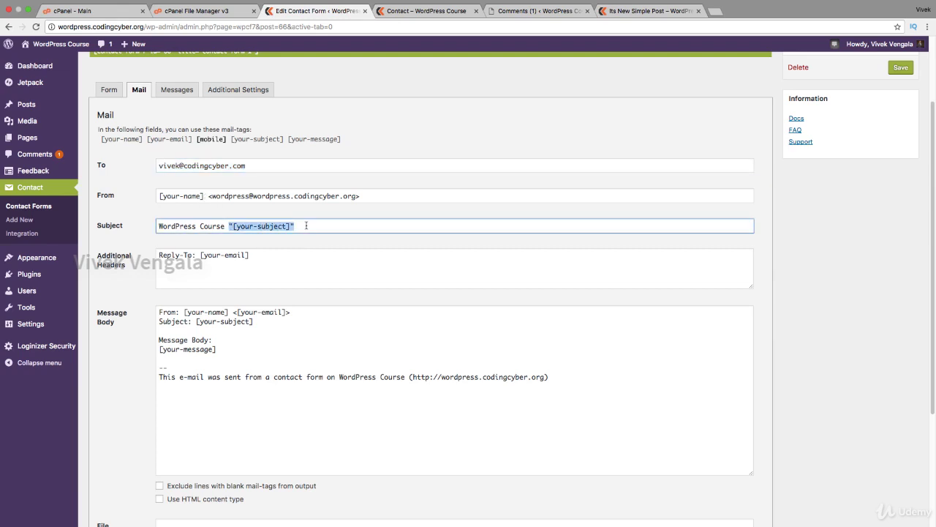
pyautogui.click(111, 91)
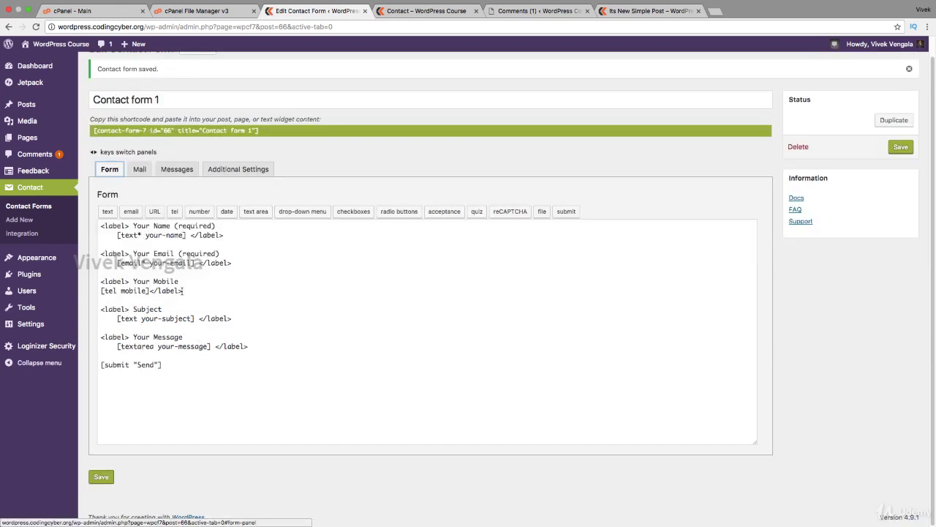
pyautogui.click(140, 169)
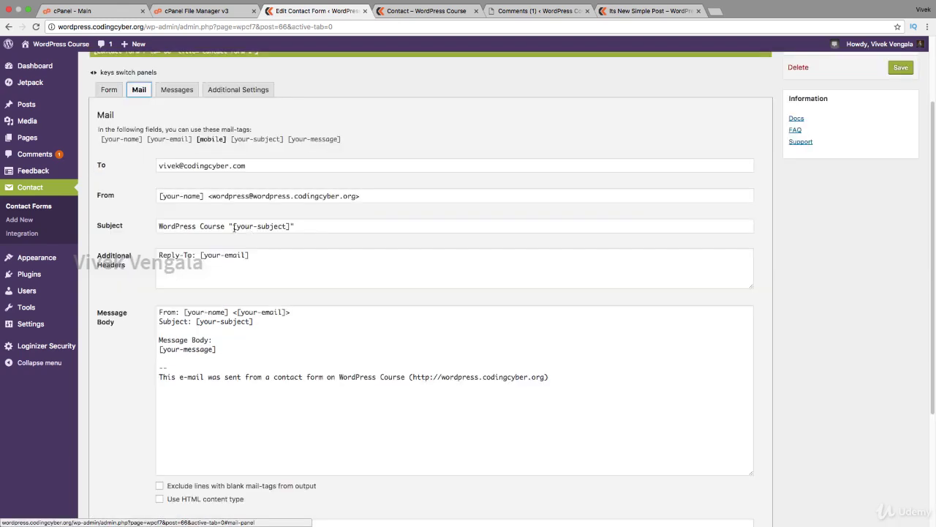
# Enable the additional Mail (2) template for Contact form 1 and look through its settings.
pyautogui.scroll(-5, 160, 271)
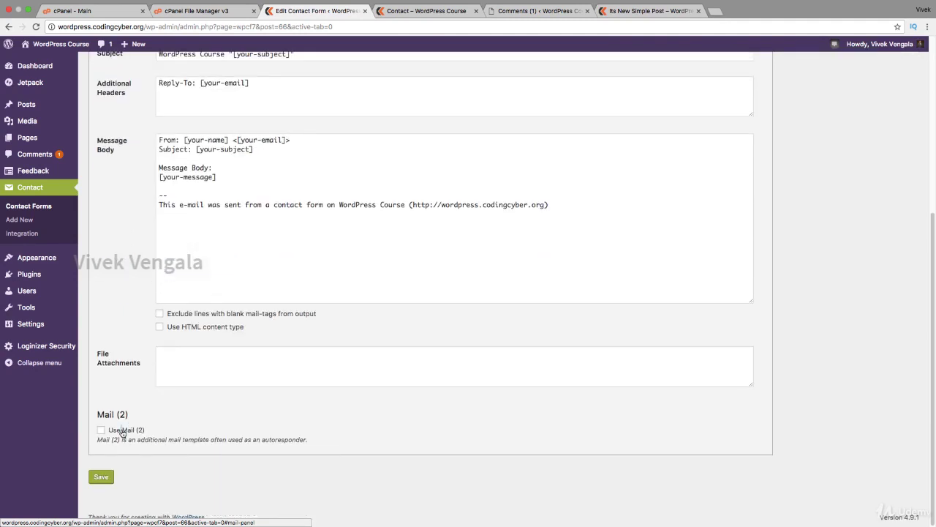
pyautogui.click(101, 431)
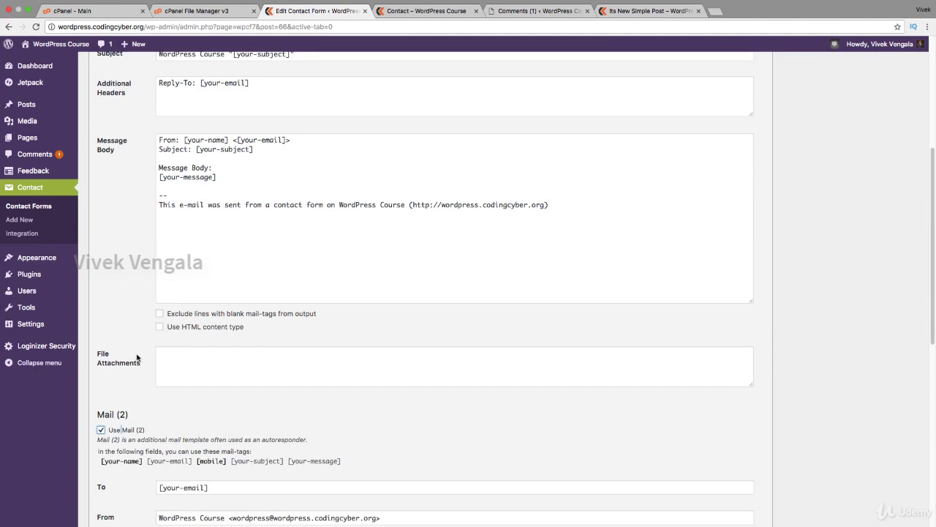
pyautogui.scroll(-4, 137, 357)
pyautogui.scroll(15, 137, 357)
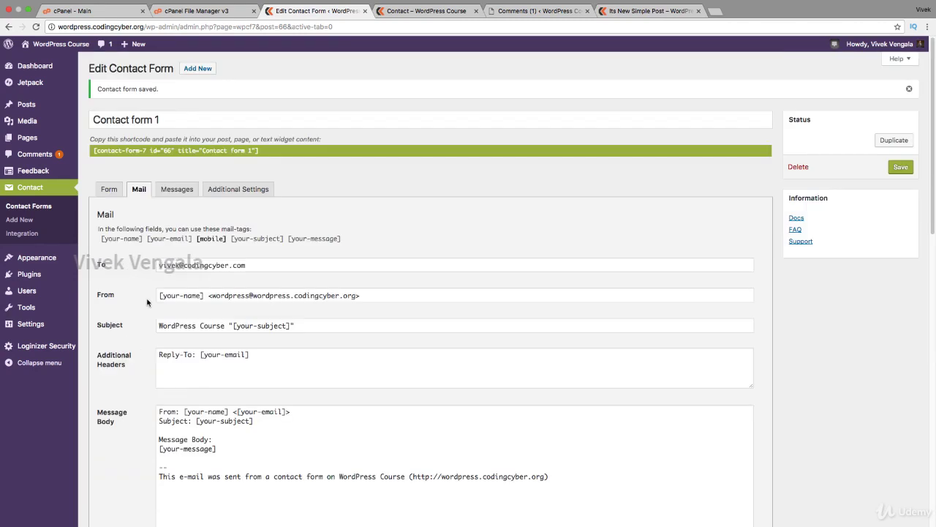
# Examine the recipient, sender and subject fields of Contact form 1's Mail (2) autoresponder template.
pyautogui.scroll(-14, 147, 302)
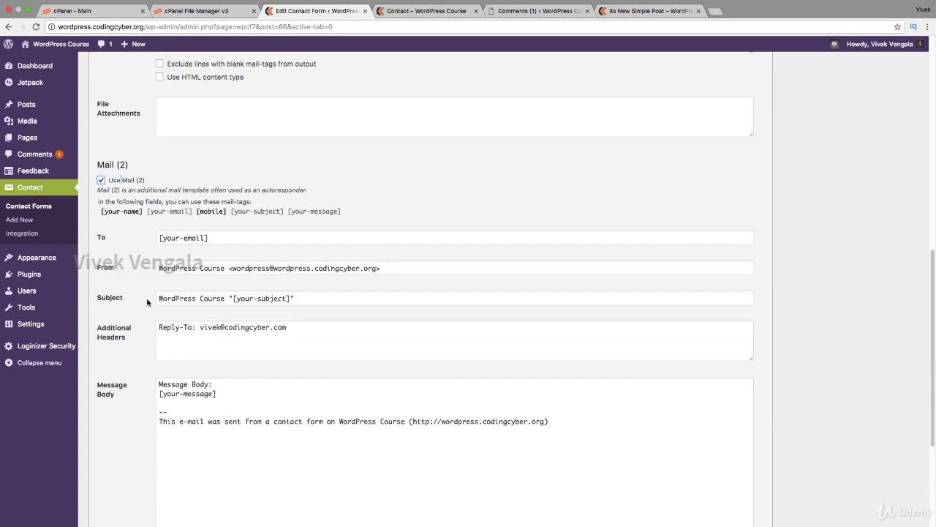
pyautogui.tripleClick(217, 238)
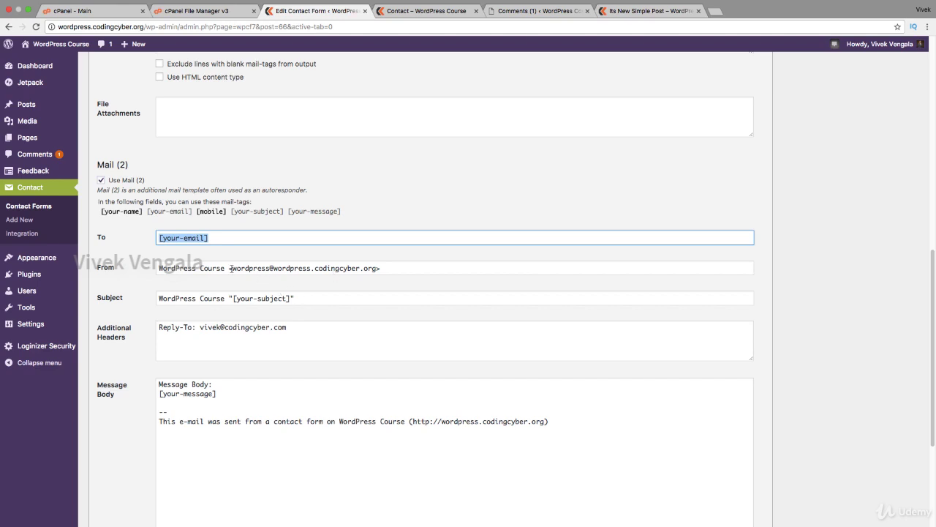
pyautogui.moveTo(225, 268); pyautogui.dragTo(160, 269)
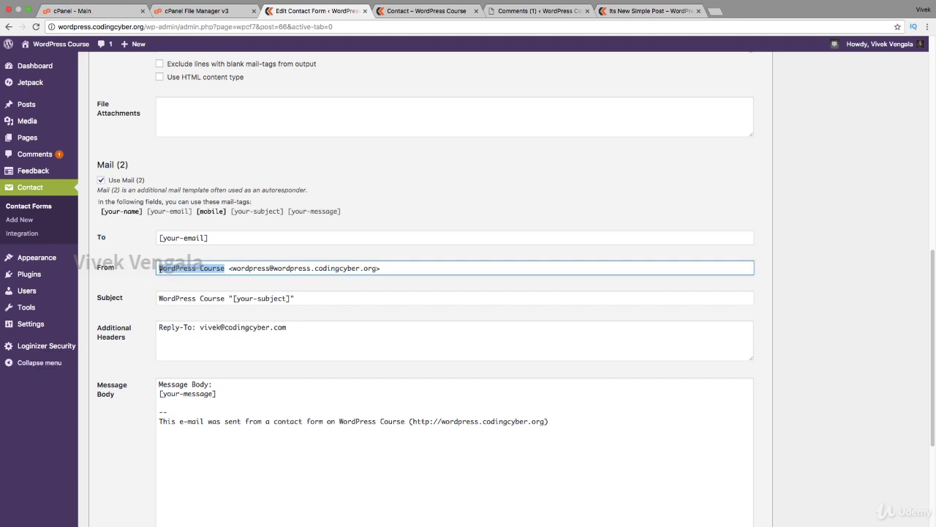
pyautogui.click(231, 268)
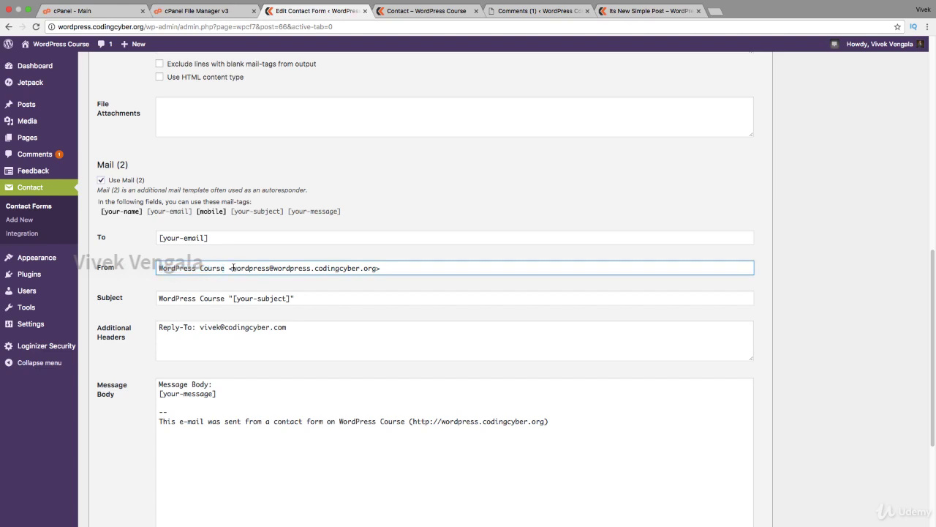
pyautogui.moveTo(233, 268); pyautogui.dragTo(273, 268)
pyautogui.click(268, 270)
pyautogui.moveTo(225, 298); pyautogui.dragTo(155, 299)
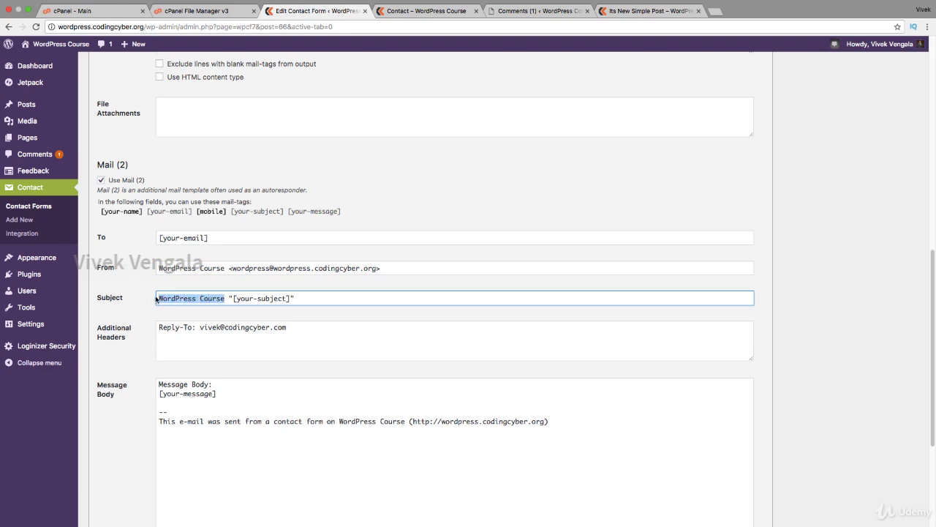
pyautogui.click(295, 298)
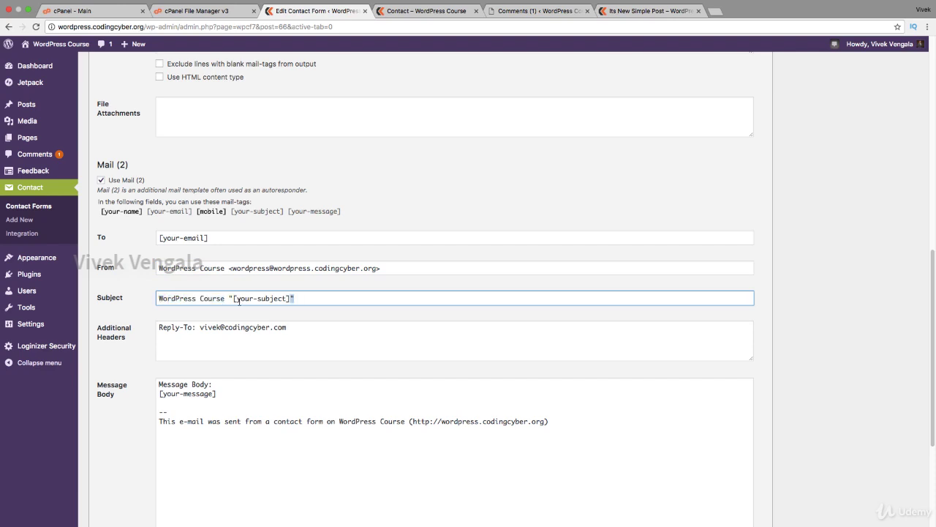
# Replace the Mail (2) subject with "Thank you for contacting us".
pyautogui.moveTo(294, 299); pyautogui.dragTo(154, 304)
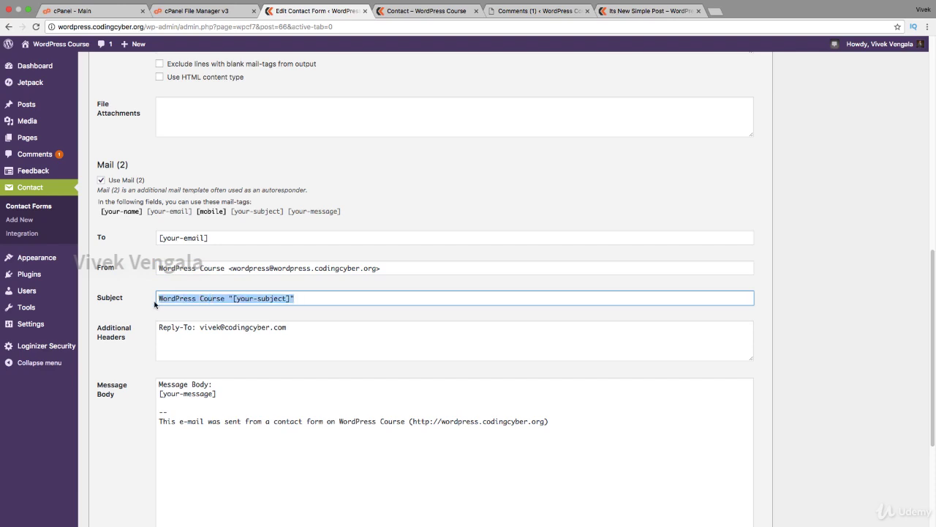
pyautogui.write('Thank ou')
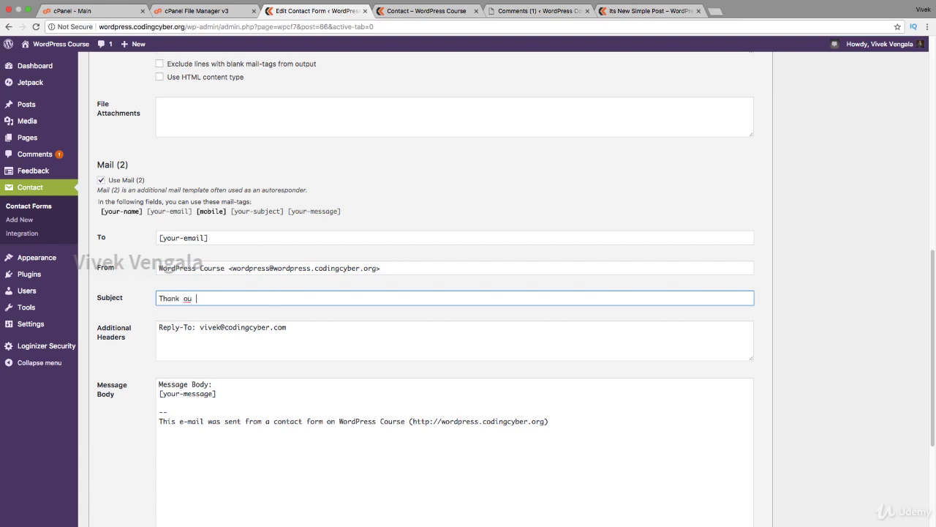
pyautogui.press('BackSpace')
pyautogui.press('BackSpace')
pyautogui.press('BackSpace')
pyautogui.write('you for contacting us')
# Replace the default message text in the Mail (2) body with the greeting "Hi [your-name]," followed by a blank line, keeping the footer.
pyautogui.moveTo(159, 384); pyautogui.dragTo(229, 394)
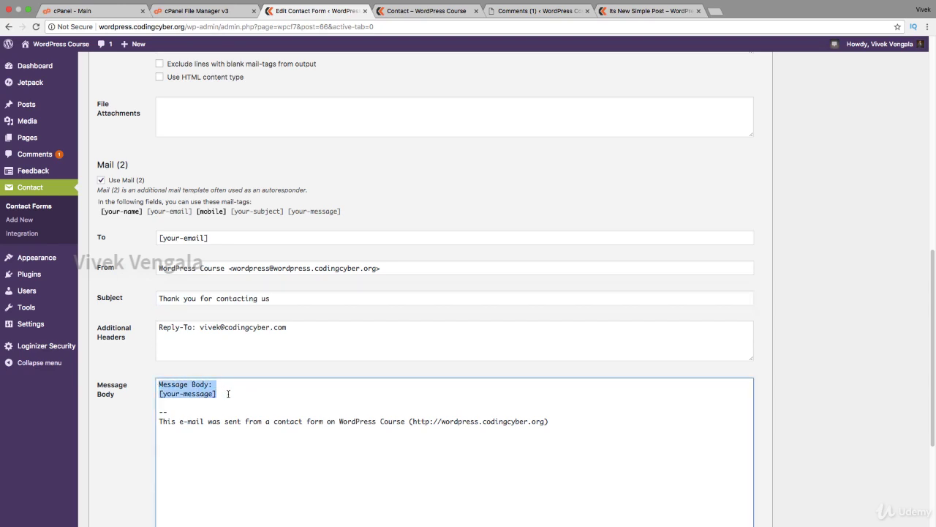
pyautogui.write('Hi')
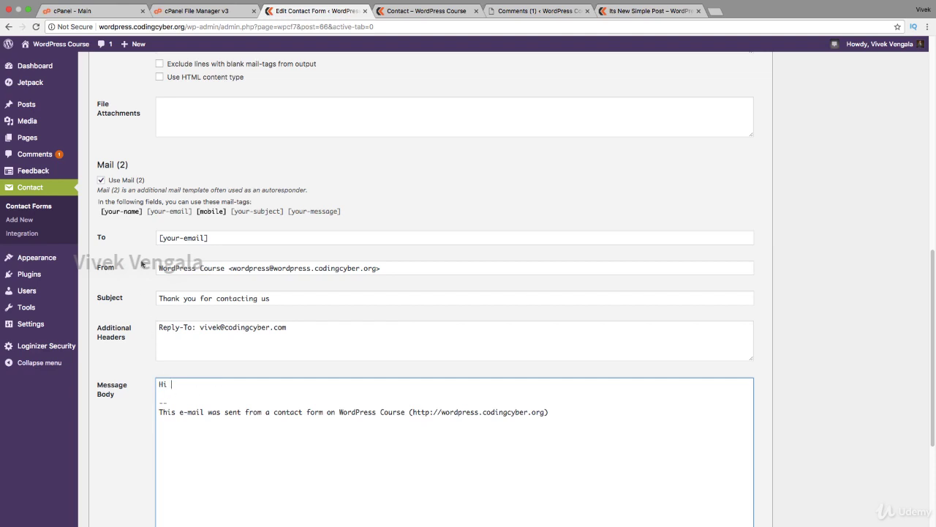
pyautogui.moveTo(144, 213); pyautogui.dragTo(102, 215)
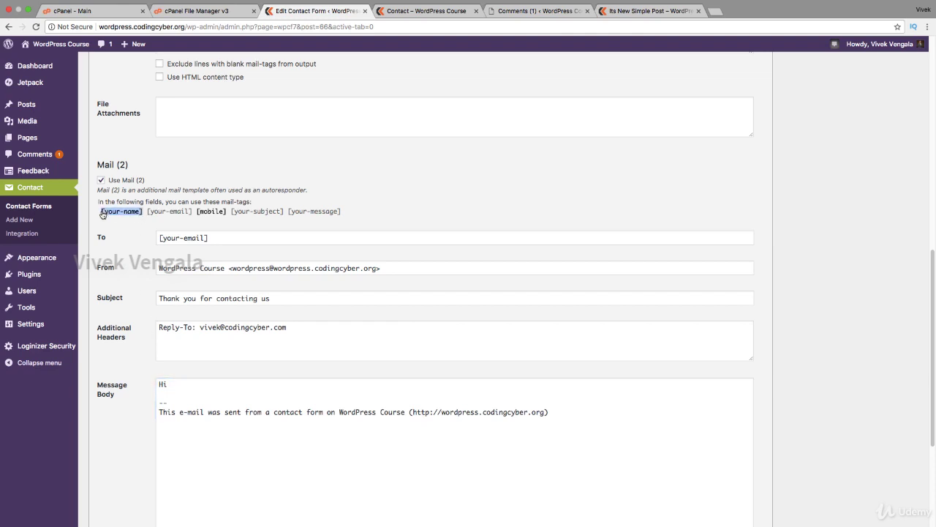
pyautogui.press('super+c')
pyautogui.click(194, 384)
pyautogui.press('super+v')
pyautogui.press('Return')
pyautogui.press('Return')
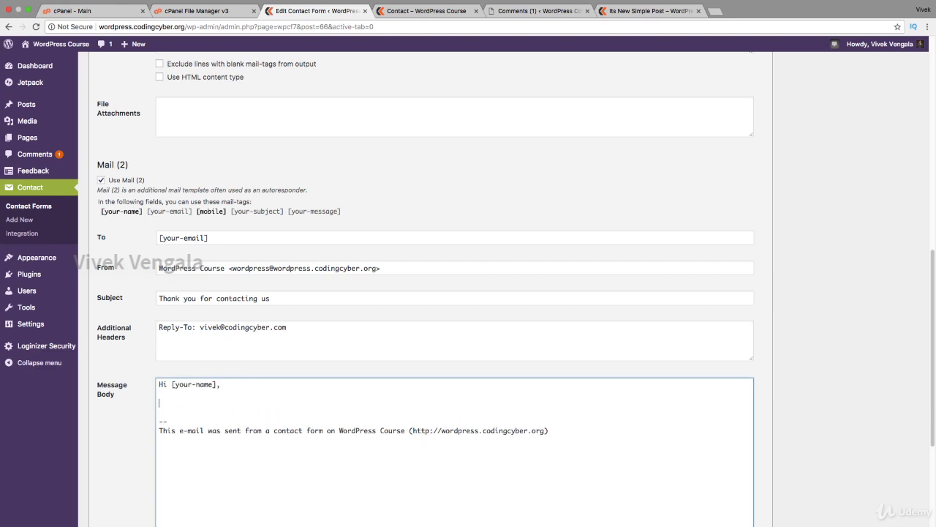
# Add "Thank you for contacting us, we will get back in next 24 hours." below the Mail (2) greeting and save the form.
pyautogui.write('Thank you for contacting us, we wil')
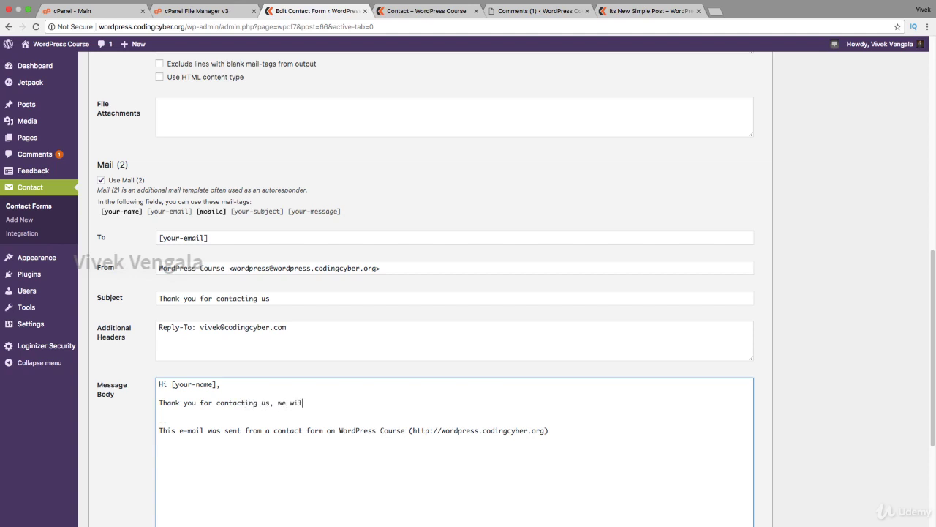
pyautogui.write('l get back in next 24 hours.')
pyautogui.scroll(-5, 128, 395)
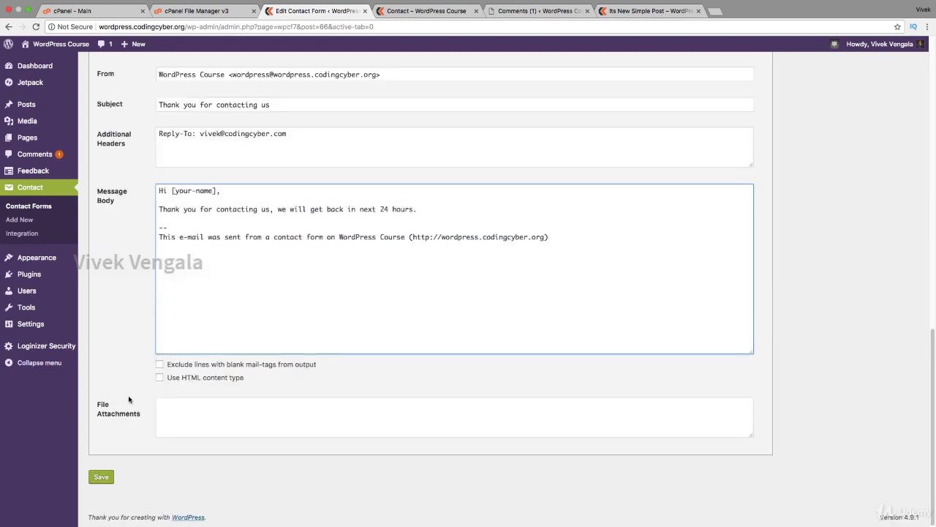
pyautogui.click(110, 478)
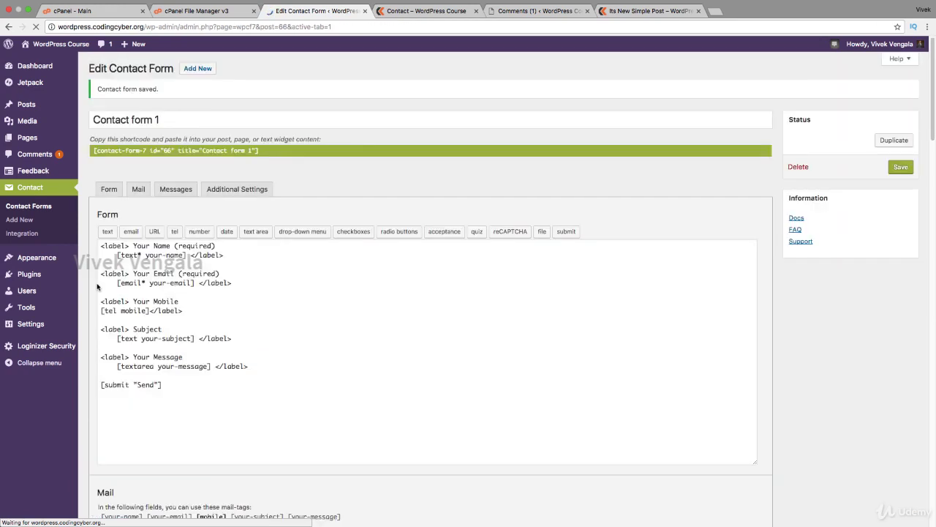
# Review the saved Mail and Mail (2) templates, checking the main recipient and the autoresponder's body and footer.
pyautogui.scroll(-1, 128, 263)
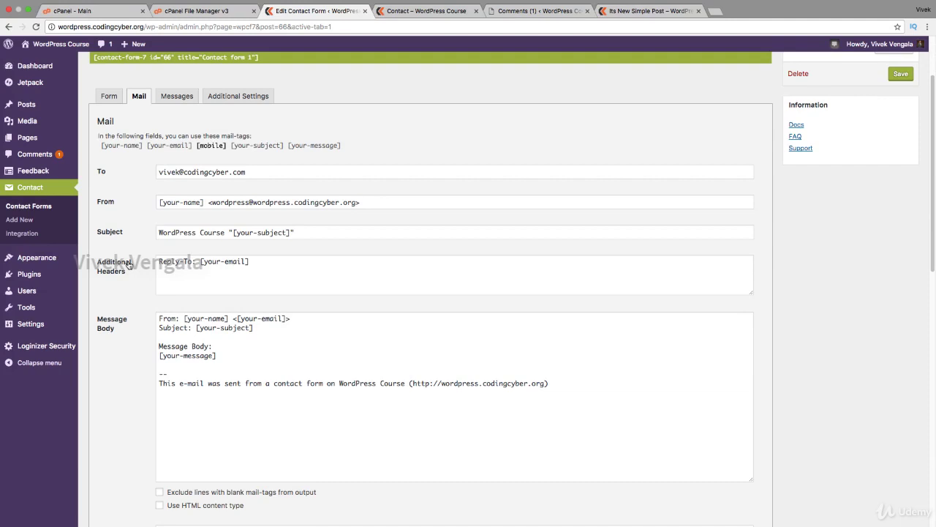
pyautogui.tripleClick(190, 174)
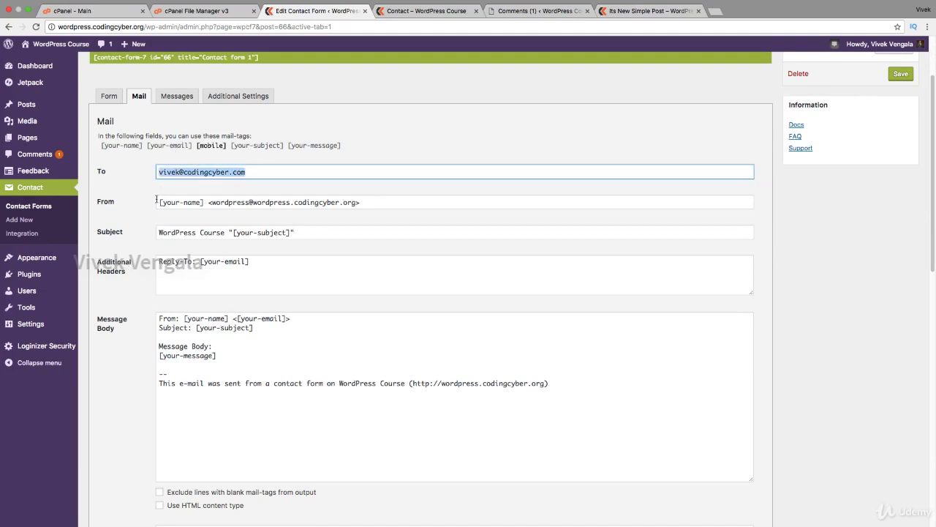
pyautogui.scroll(-6, 157, 199)
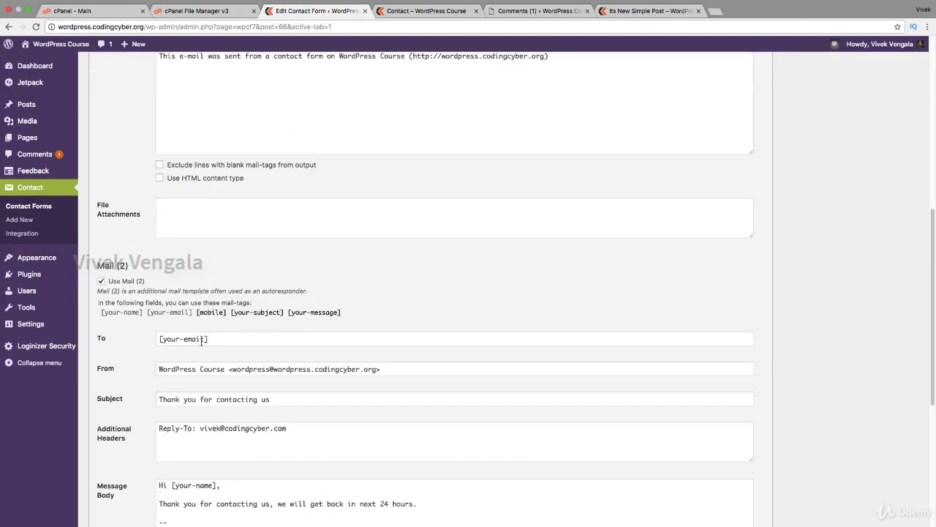
pyautogui.scroll(-4, 224, 437)
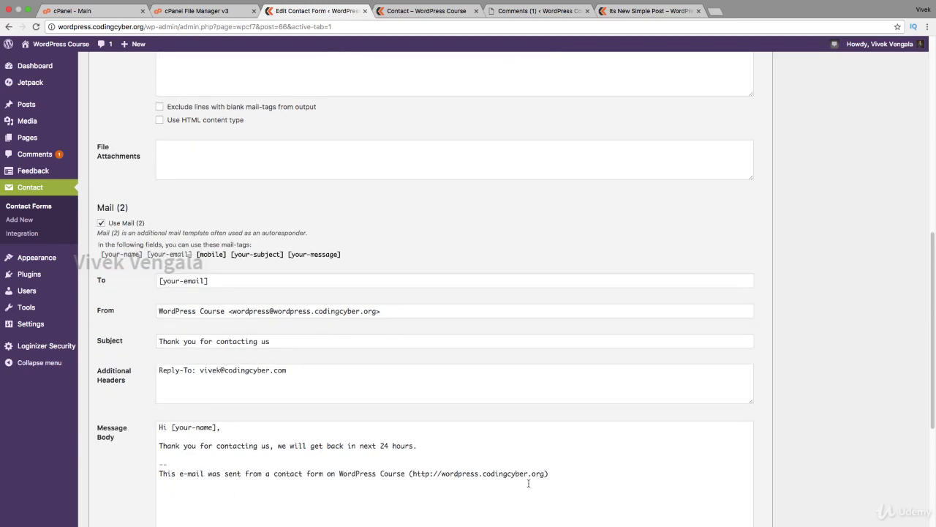
pyautogui.moveTo(556, 473); pyautogui.dragTo(152, 467)
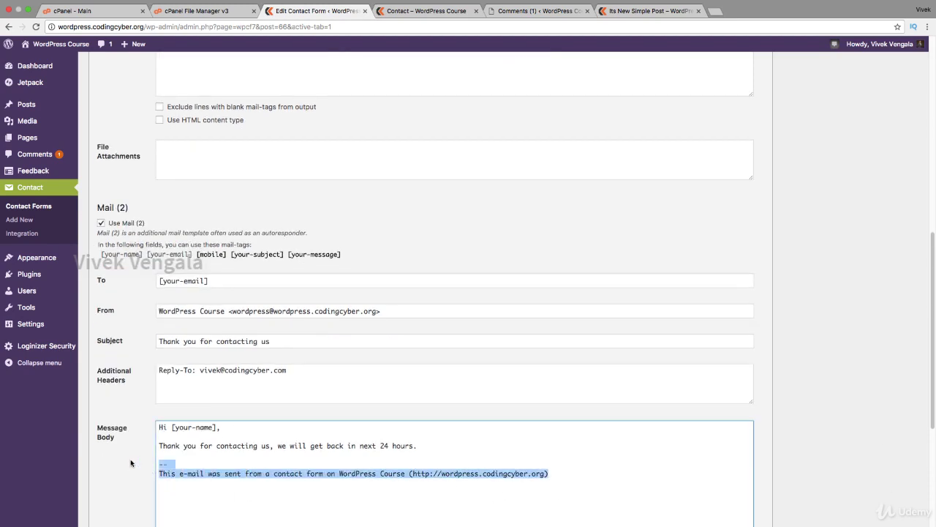
pyautogui.click(131, 463)
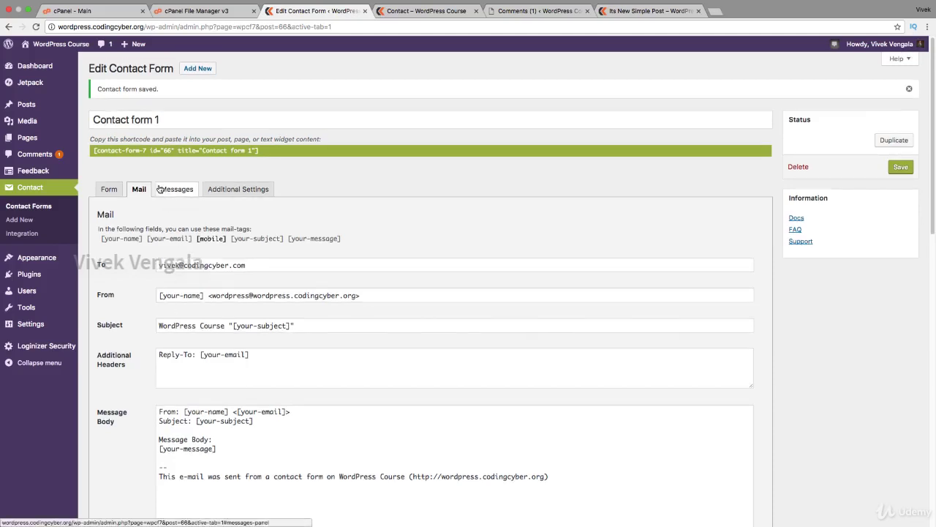
# Look through the notification messages that Contact form 1 uses for successful submissions, validation errors and other situations.
pyautogui.click(159, 188)
pyautogui.scroll(-2, 316, 239)
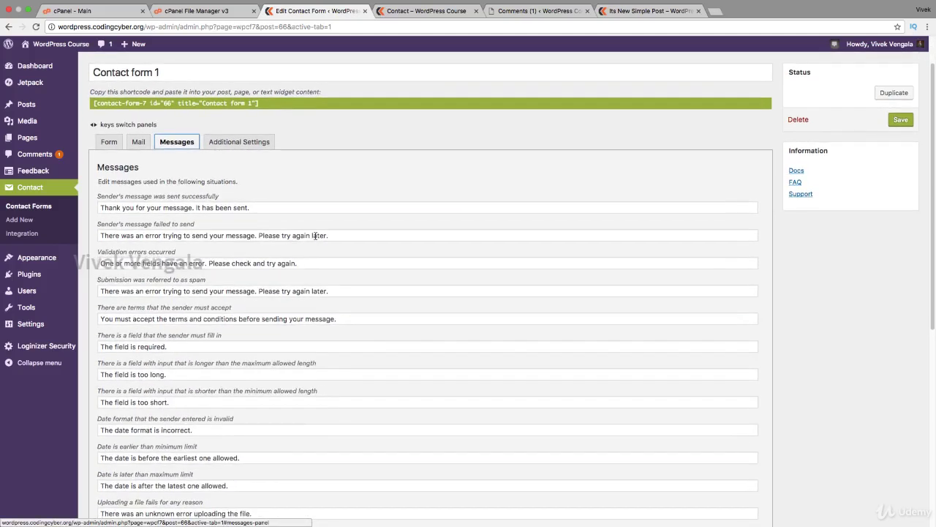
pyautogui.scroll(-1, 315, 237)
pyautogui.scroll(-5, 315, 237)
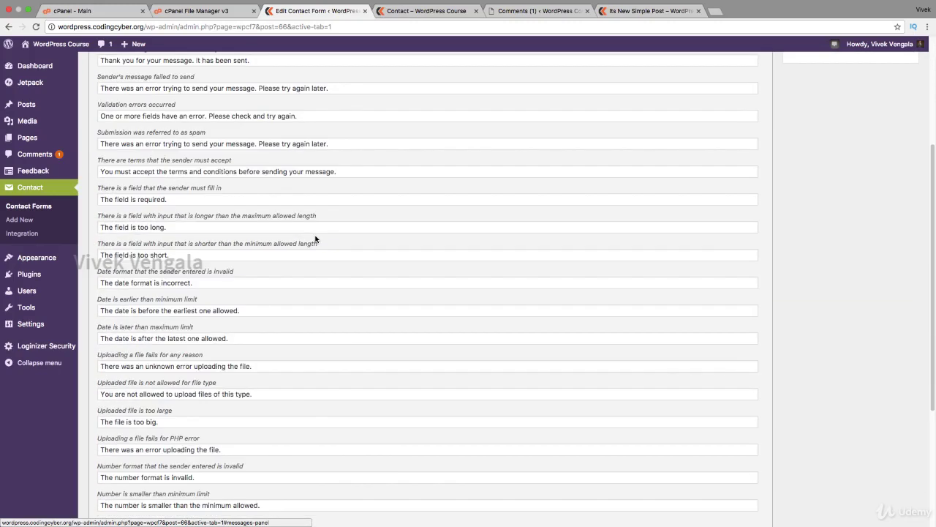
pyautogui.scroll(-3, 315, 239)
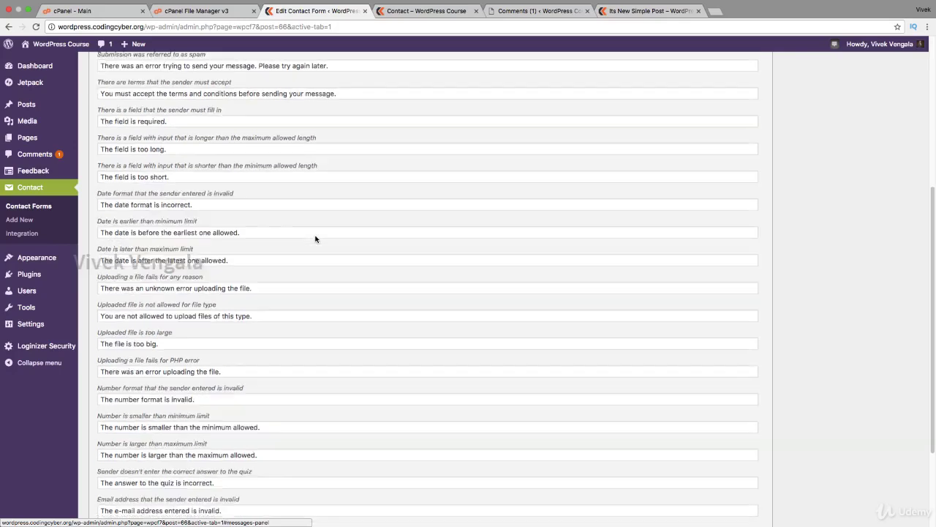
pyautogui.scroll(-5, 315, 239)
pyautogui.scroll(15, 316, 237)
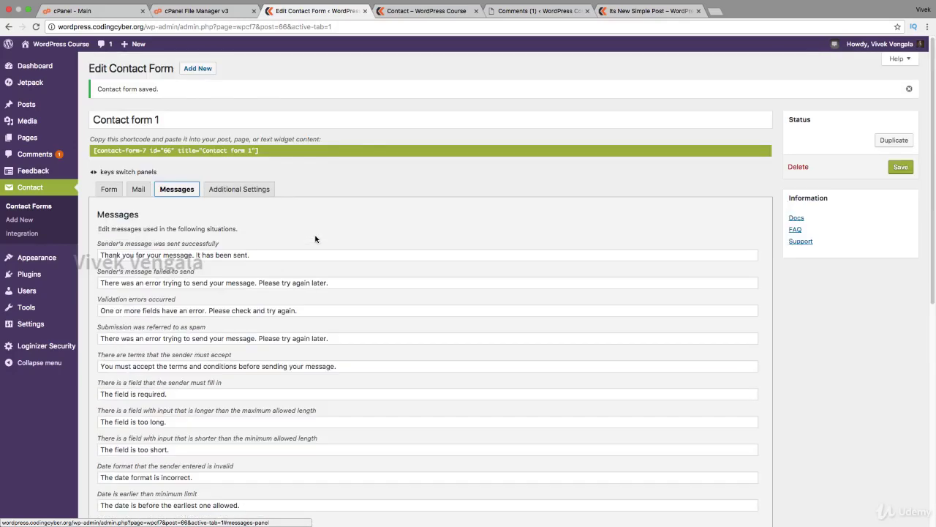
# Look at the form's additional settings area, and go back through the messages and mail settings to the form template.
pyautogui.click(231, 192)
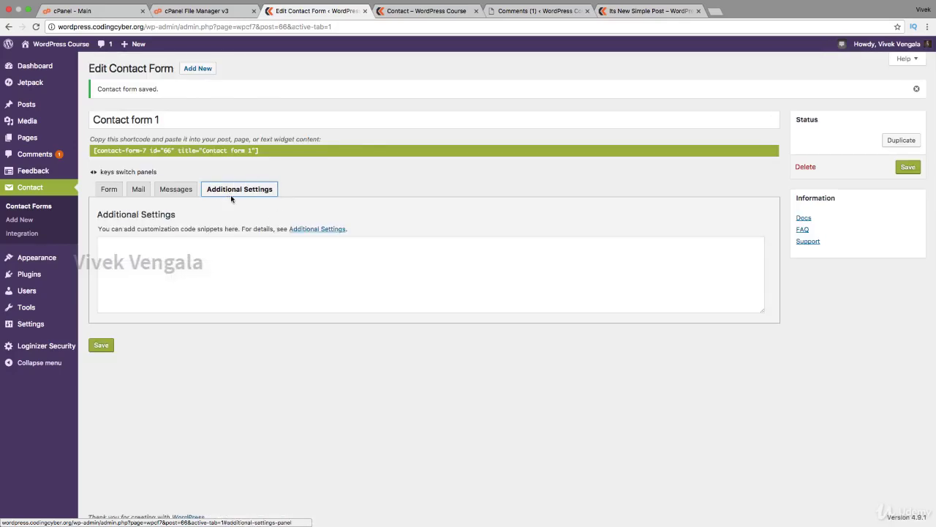
pyautogui.click(222, 280)
pyautogui.click(170, 191)
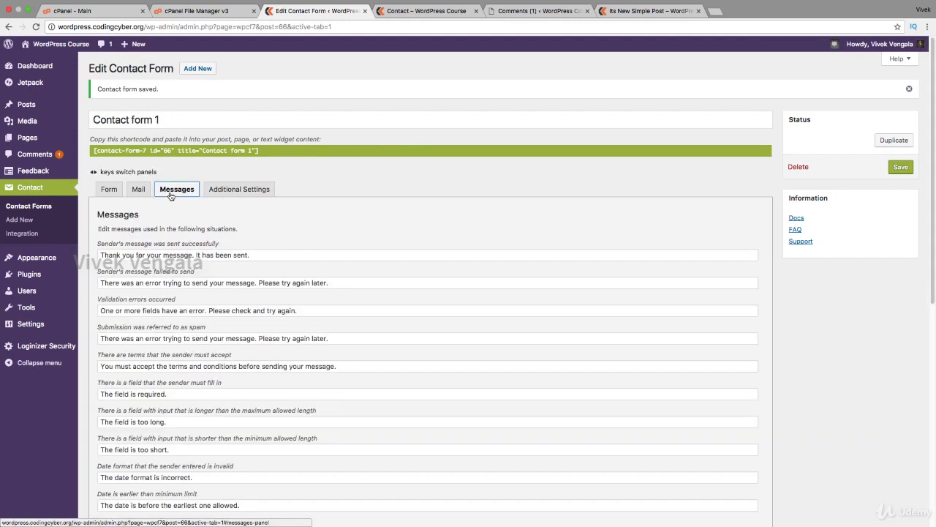
pyautogui.click(139, 192)
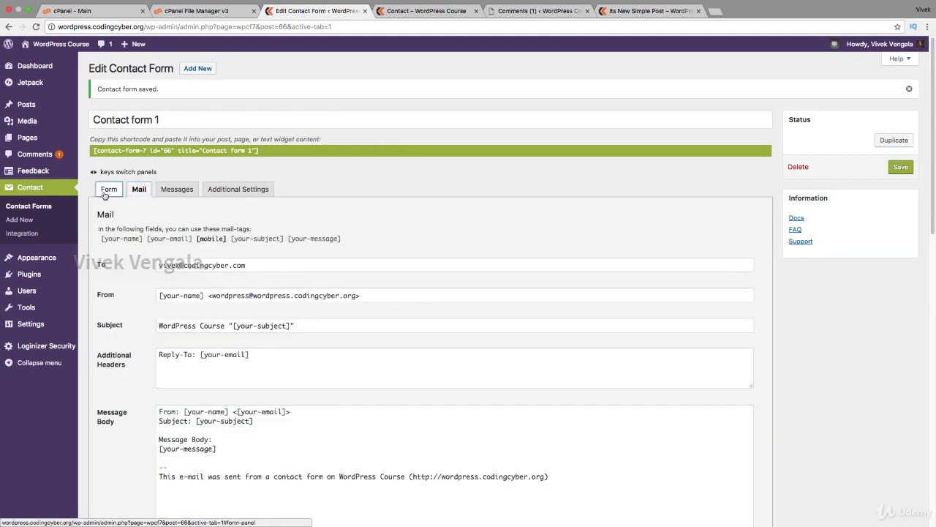
pyautogui.click(109, 190)
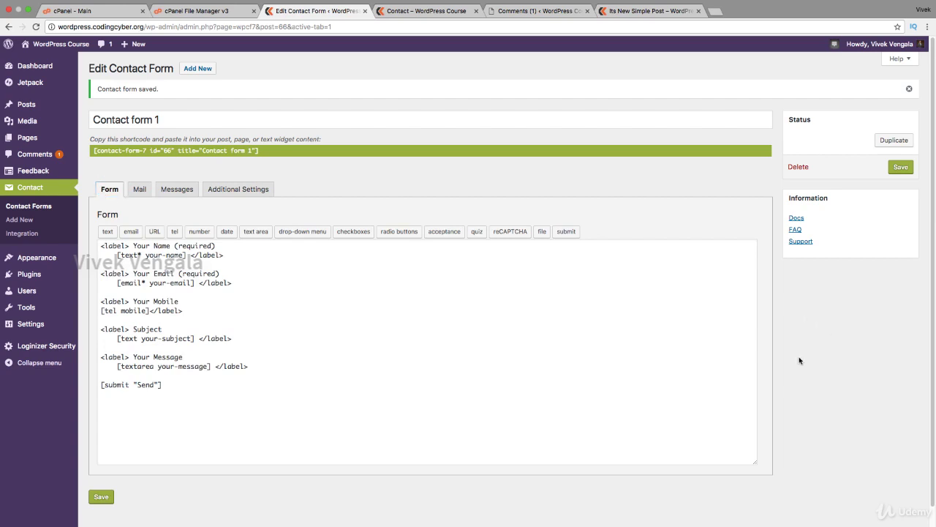